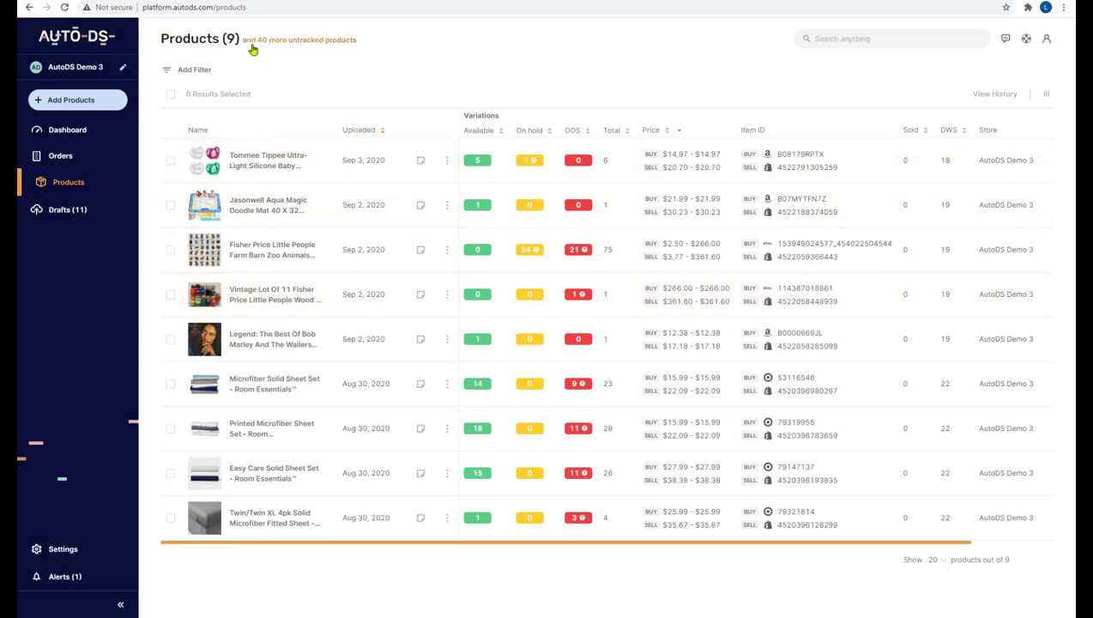
# Open the Untracked products dialog listing the 40 store products and scroll through it
pyautogui.click(300, 43)
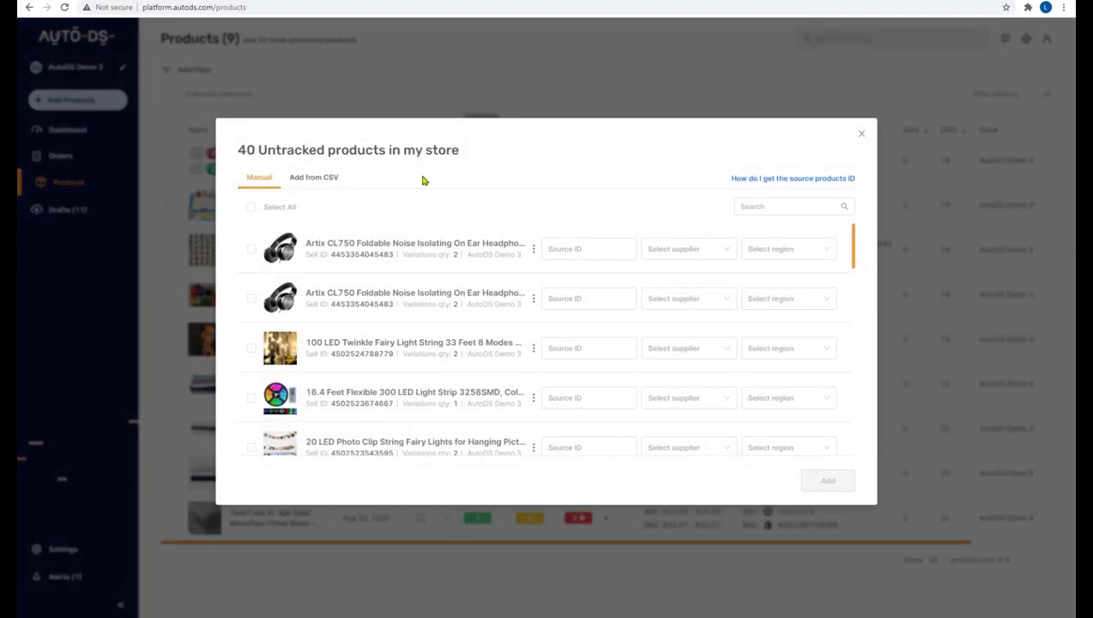
pyautogui.scroll(-1, 460, 294)
pyautogui.scroll(-10, 460, 294)
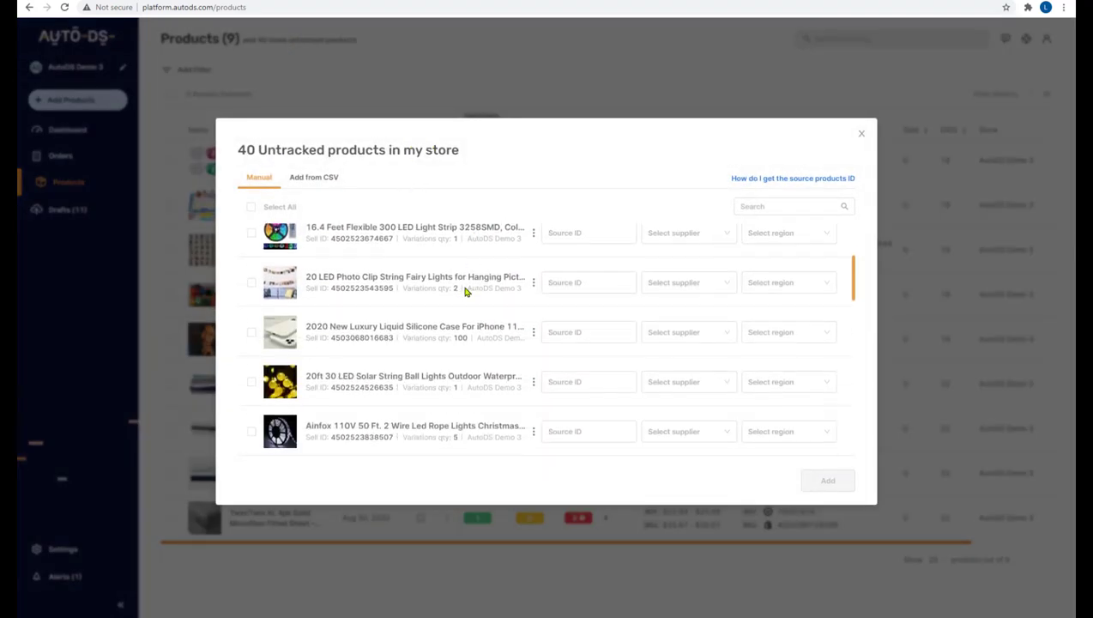
pyautogui.scroll(2, 389, 267)
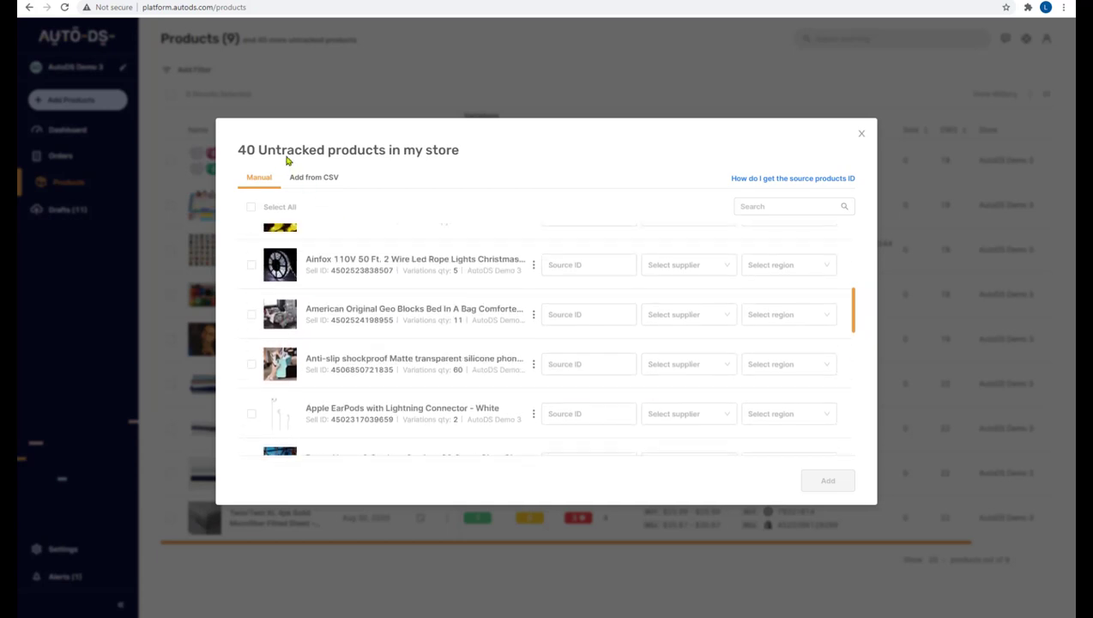
pyautogui.moveTo(258, 150); pyautogui.dragTo(351, 157)
pyautogui.scroll(8, 414, 282)
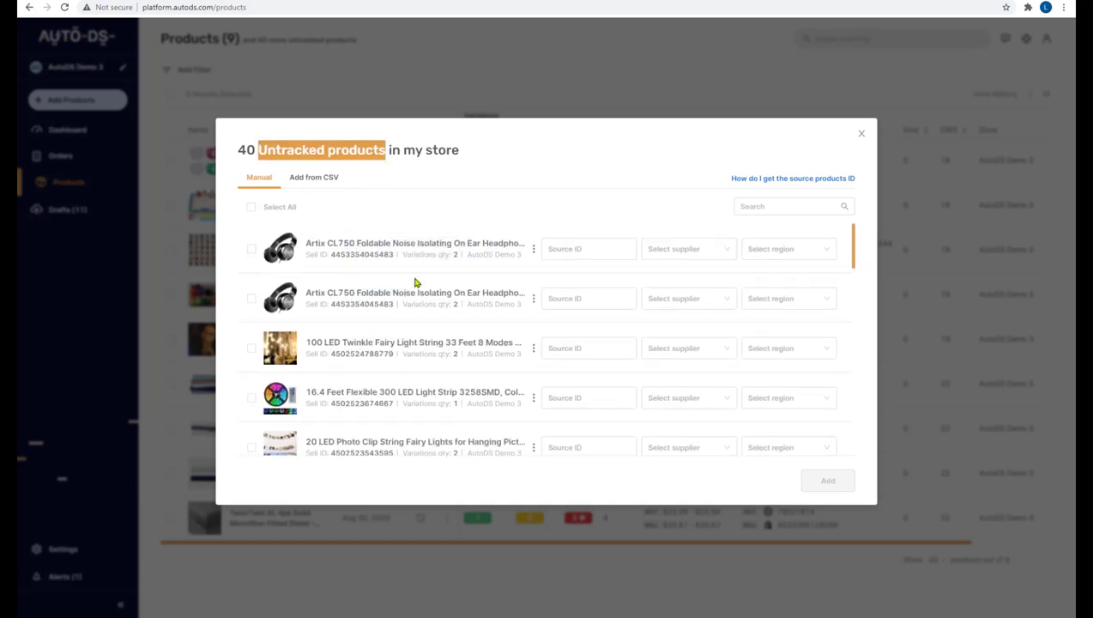
pyautogui.click(430, 145)
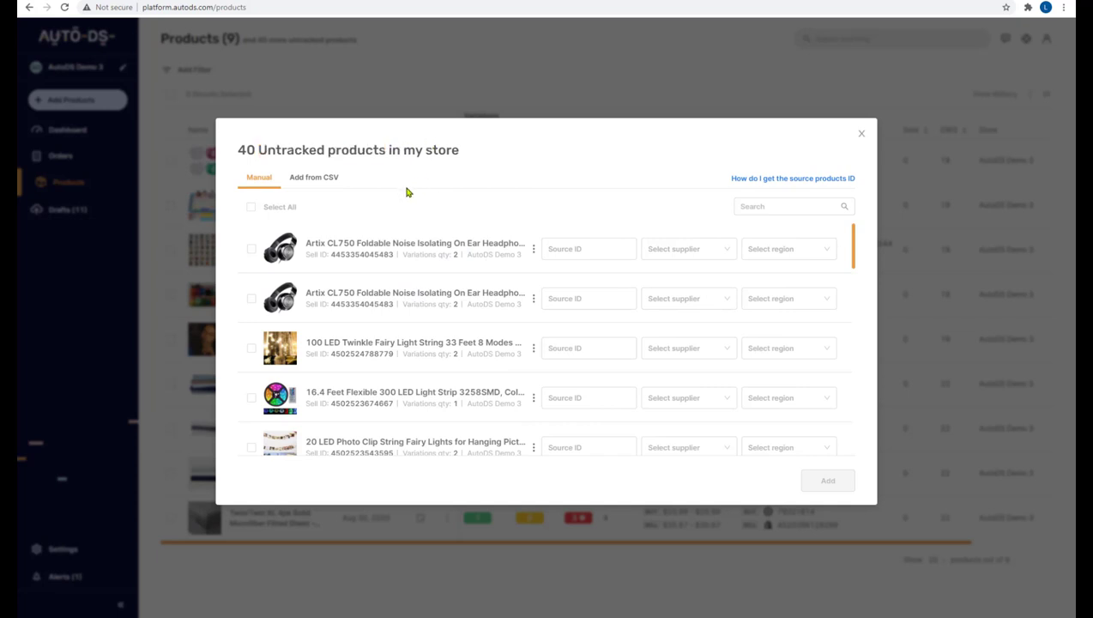
# Review the untracked rows, including the two Artix CL750 headphones with empty source IDs
pyautogui.scroll(-3, 452, 288)
pyautogui.scroll(-6, 442, 283)
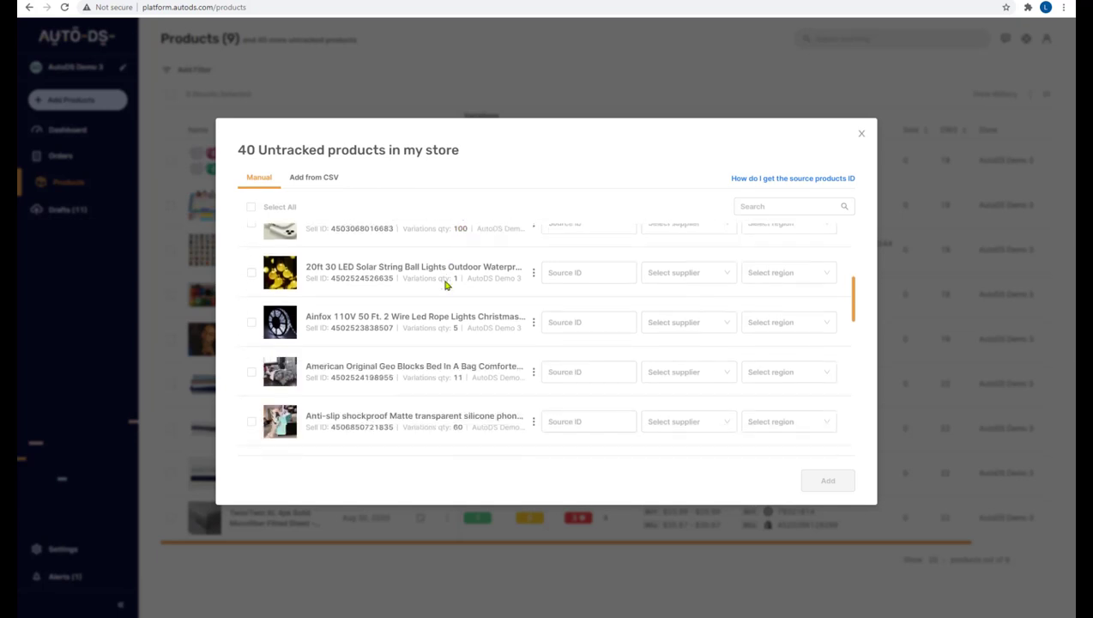
pyautogui.scroll(2, 405, 273)
pyautogui.doubleClick(288, 154)
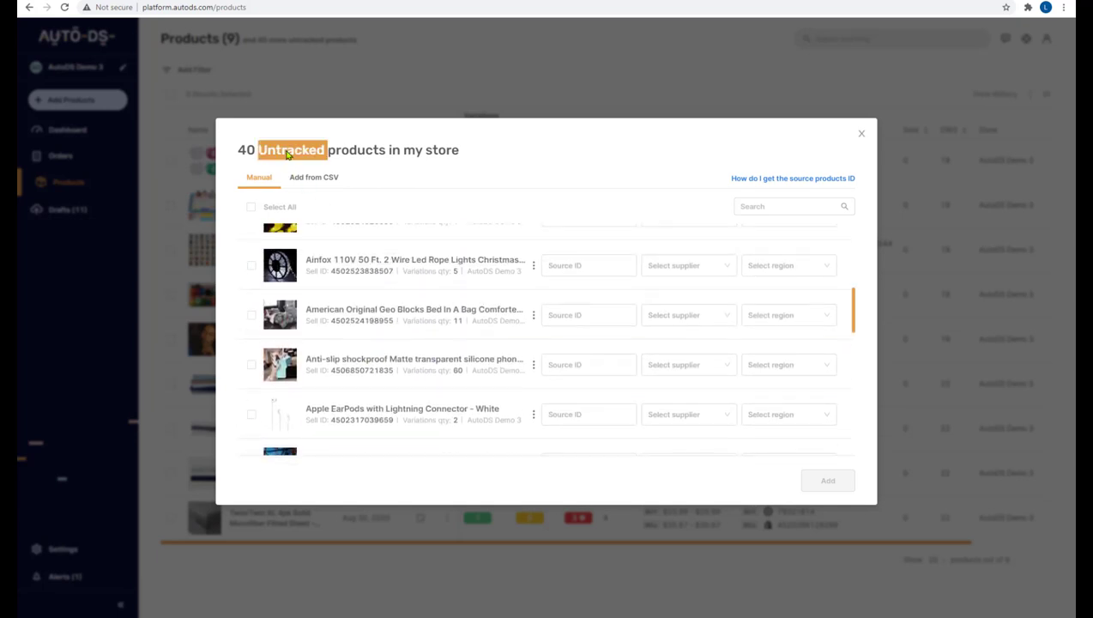
pyautogui.moveTo(288, 155); pyautogui.dragTo(365, 159)
pyautogui.scroll(1, 410, 290)
pyautogui.scroll(5, 410, 290)
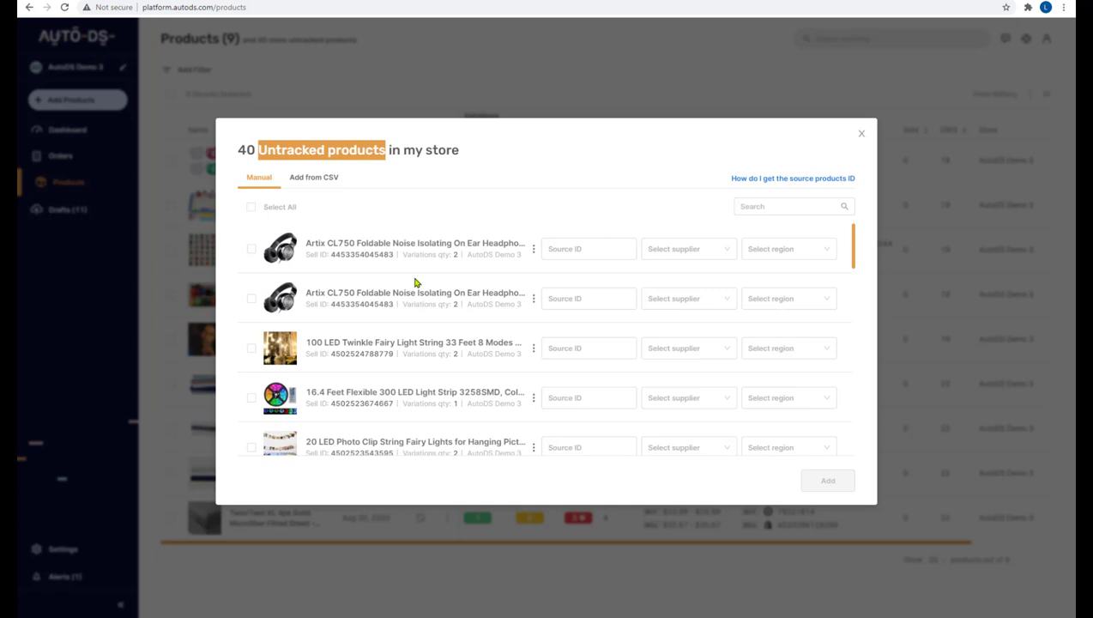
pyautogui.scroll(-1, 414, 282)
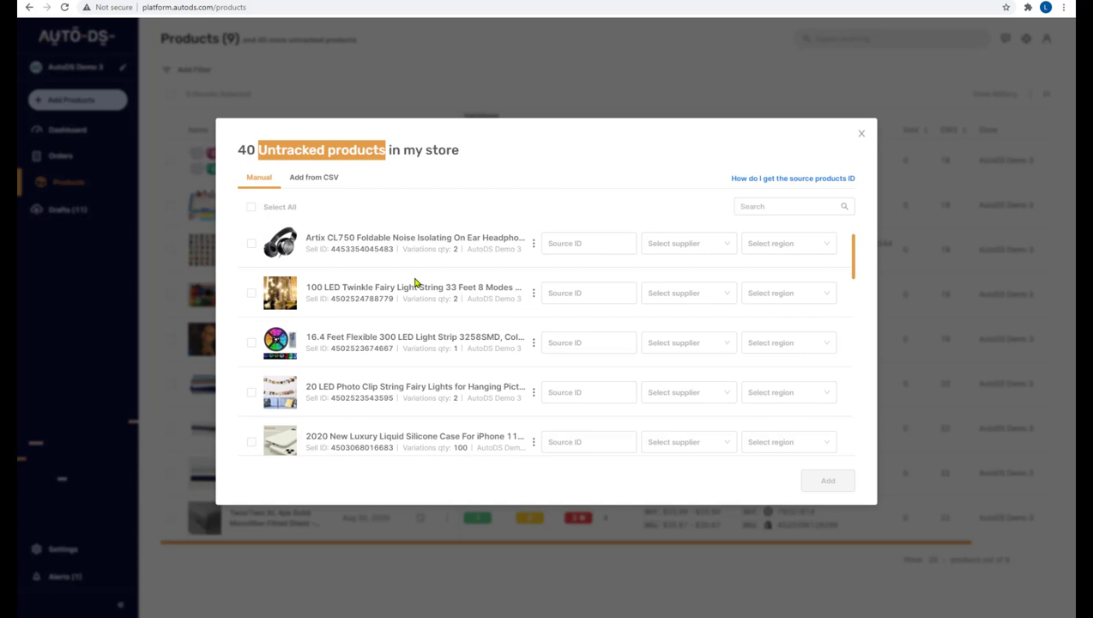
pyautogui.scroll(1, 414, 283)
pyautogui.click(522, 201)
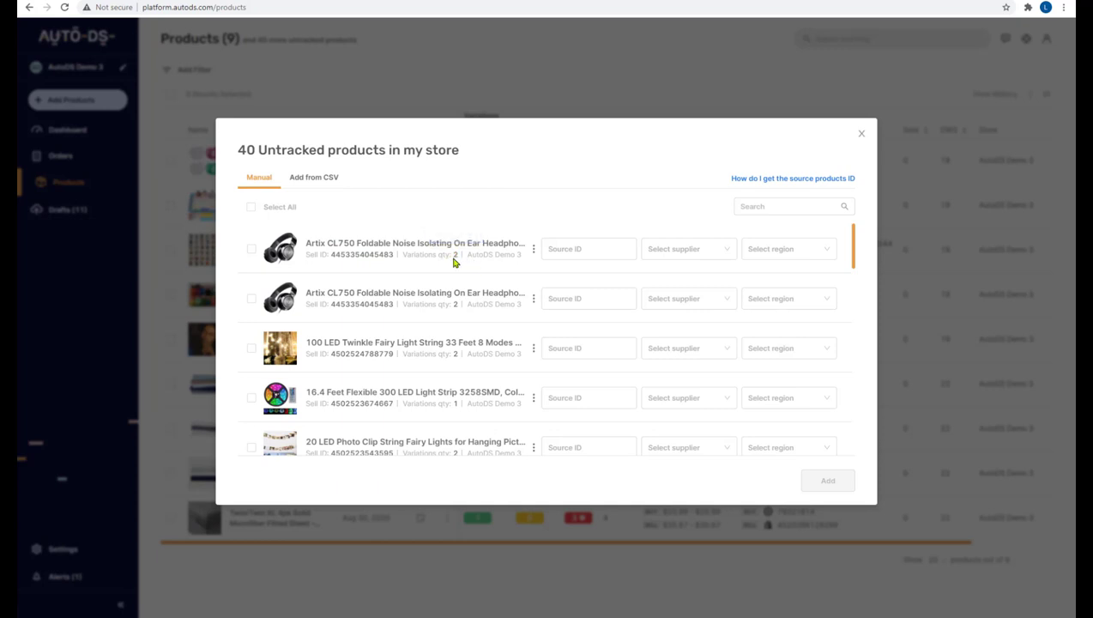
pyautogui.click(533, 248)
pyautogui.click(507, 270)
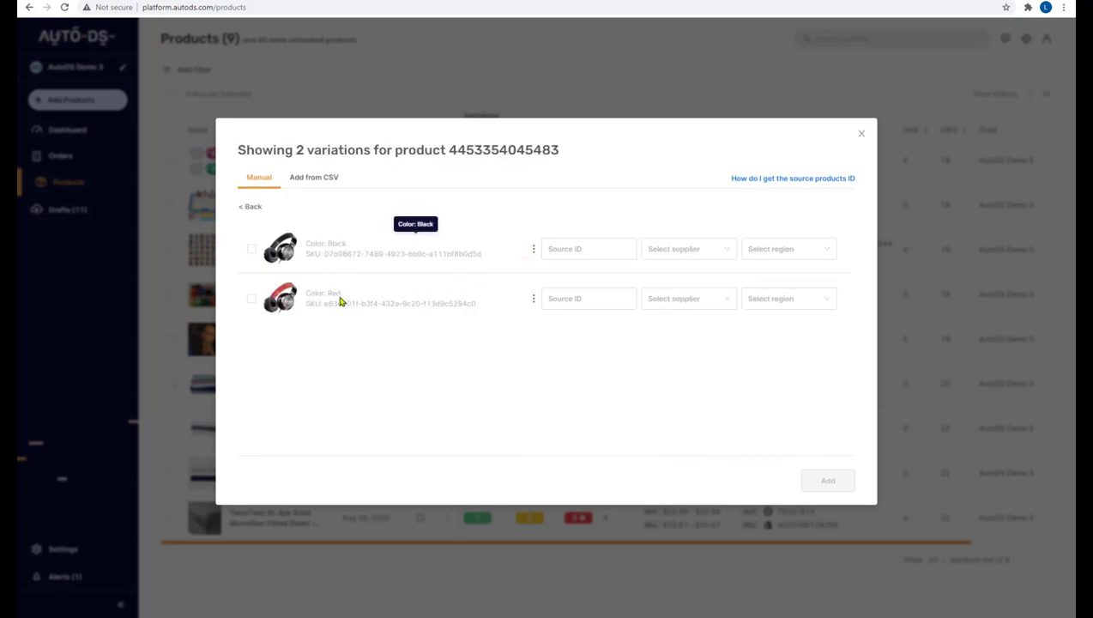
pyautogui.click(252, 211)
pyautogui.click(533, 254)
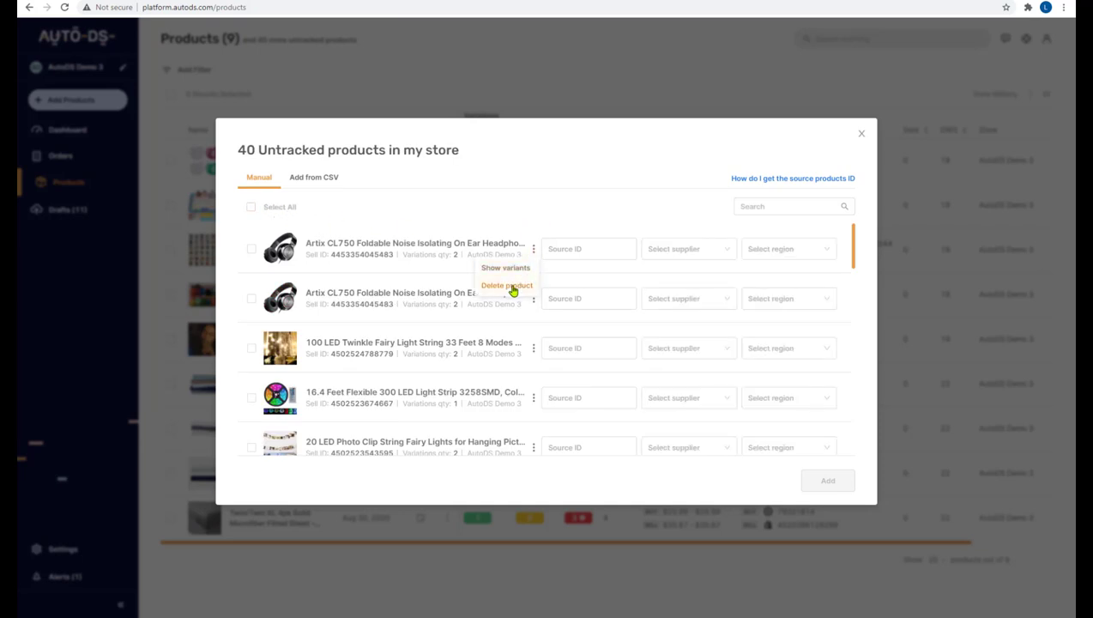
pyautogui.click(557, 247)
# On the AliExpress dinosaur toy page, select the blue MG1058 colour variant
pyautogui.hotkey('ctrl', 'Tab')
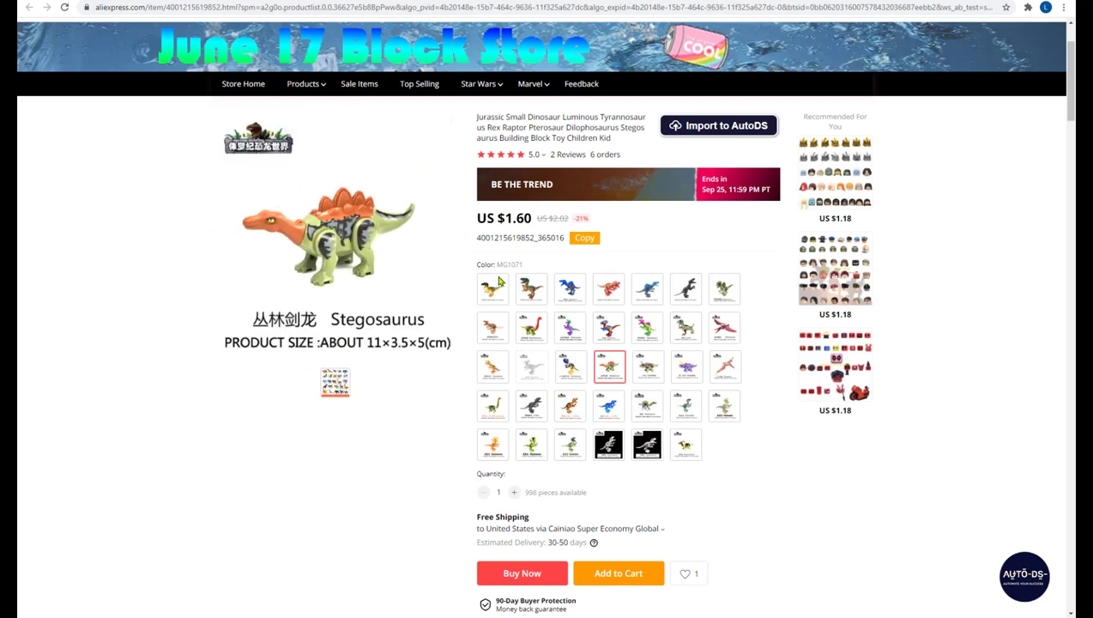
pyautogui.click(535, 291)
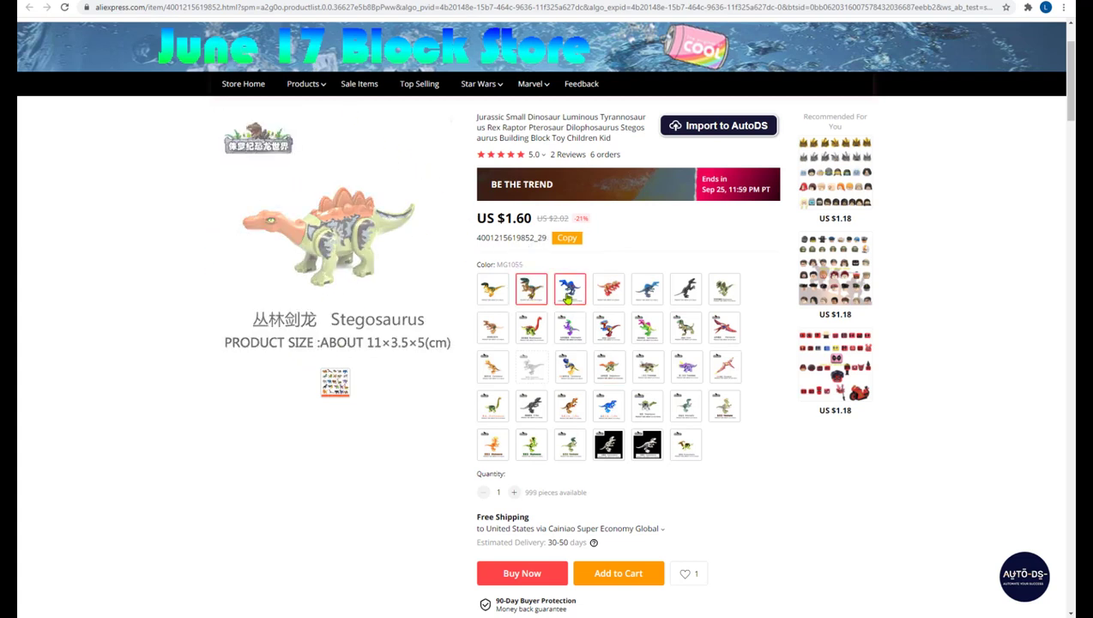
pyautogui.click(645, 291)
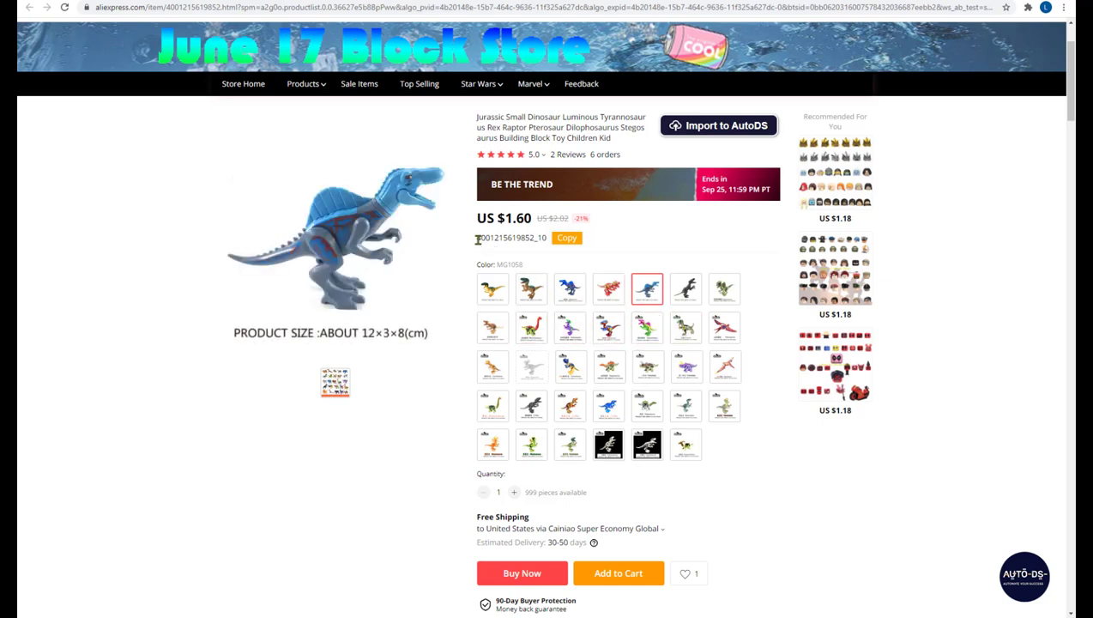
pyautogui.moveTo(478, 240); pyautogui.dragTo(543, 241)
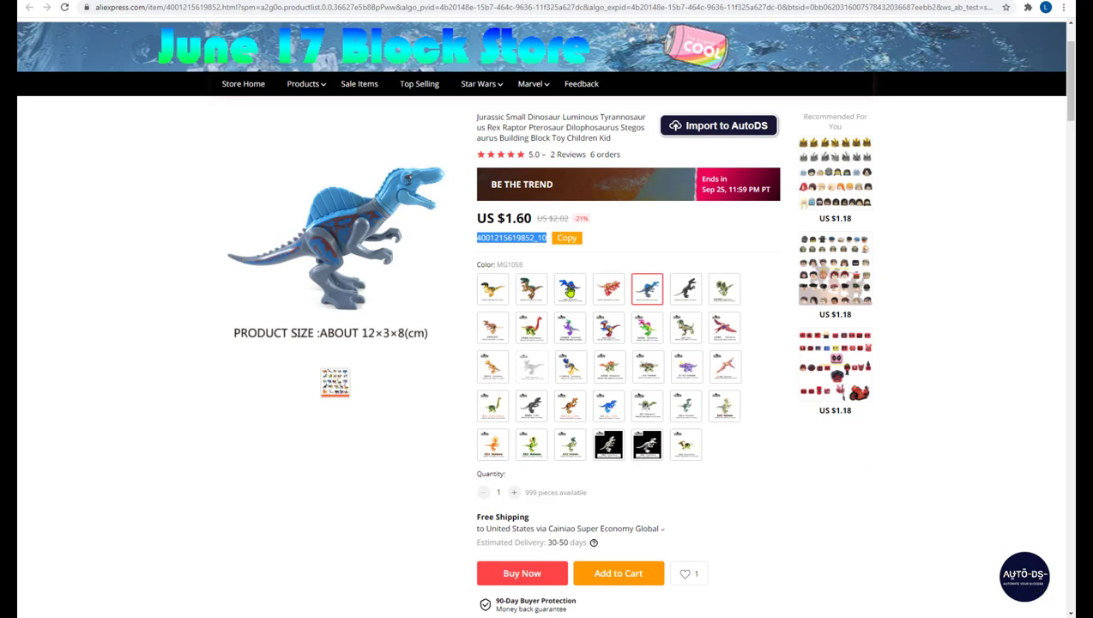
pyautogui.click(484, 242)
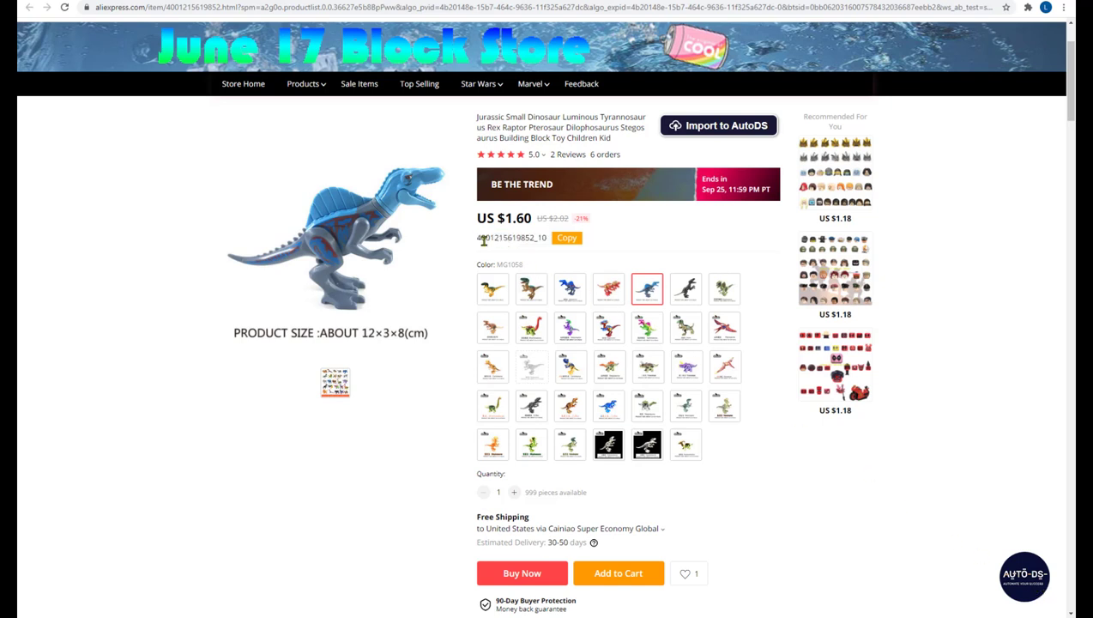
pyautogui.moveTo(477, 240); pyautogui.dragTo(568, 245)
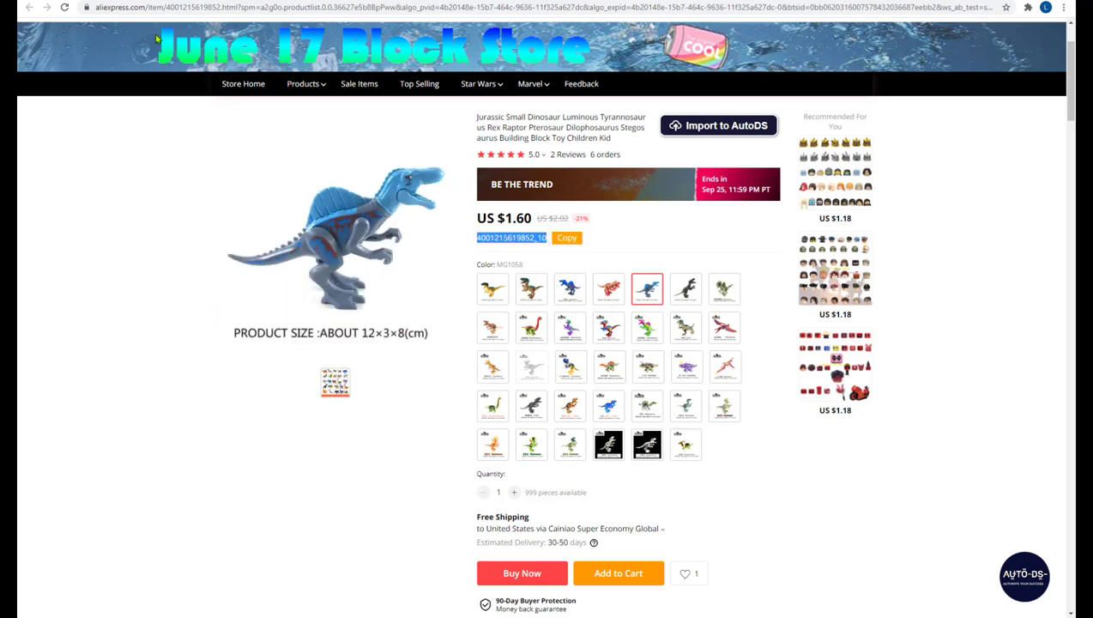
pyautogui.click(644, 283)
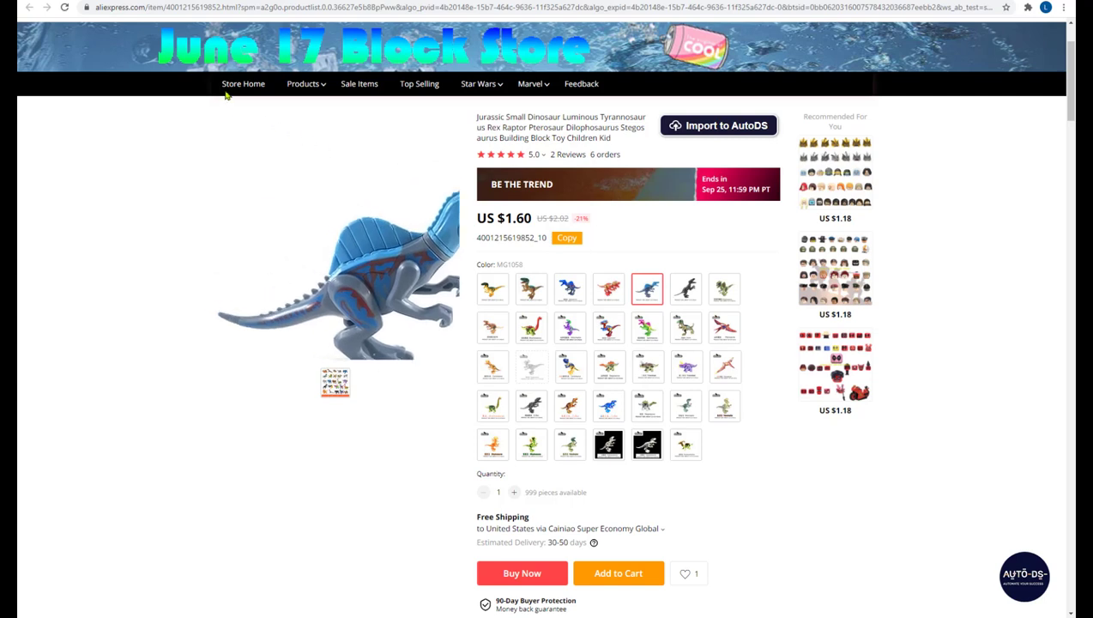
pyautogui.doubleClick(230, 9)
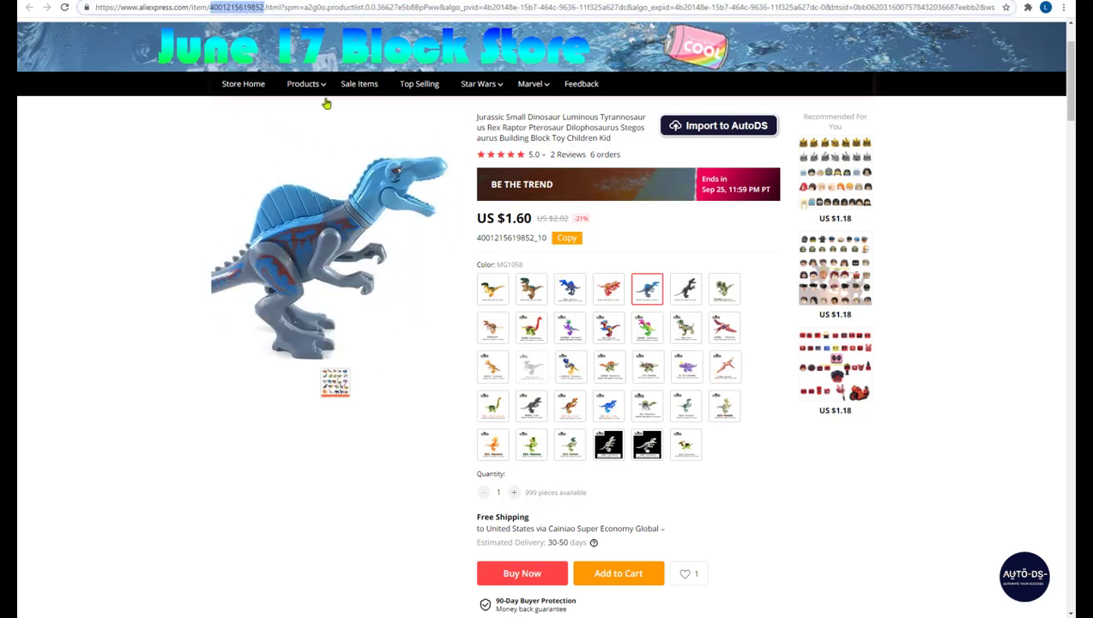
pyautogui.hotkey('alt', 'Tab')
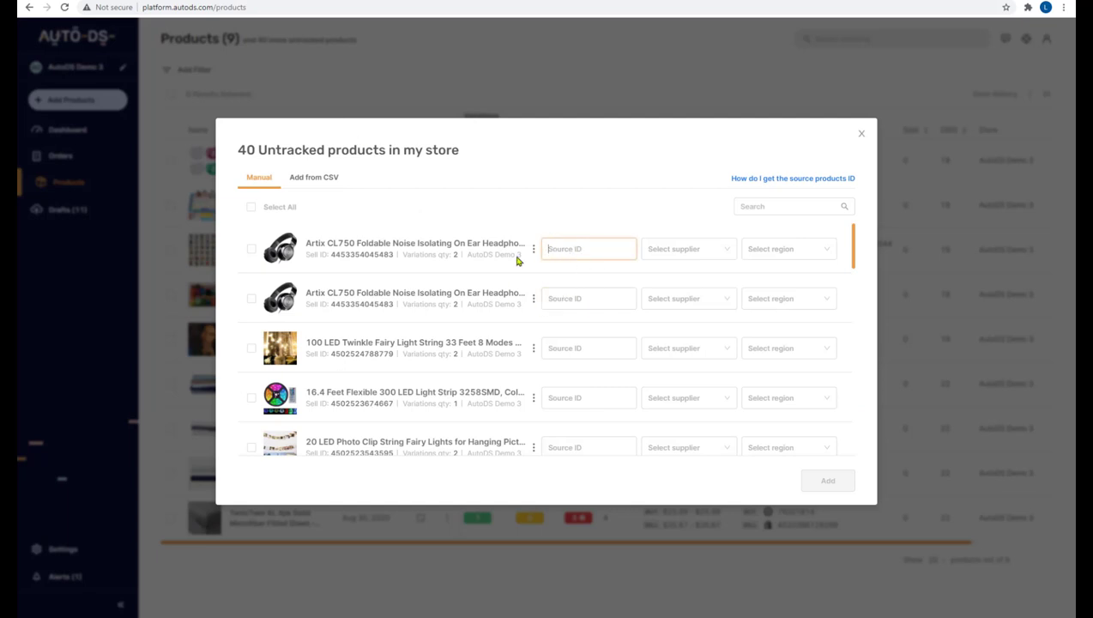
pyautogui.scroll(-5, 471, 312)
pyautogui.scroll(2, 456, 324)
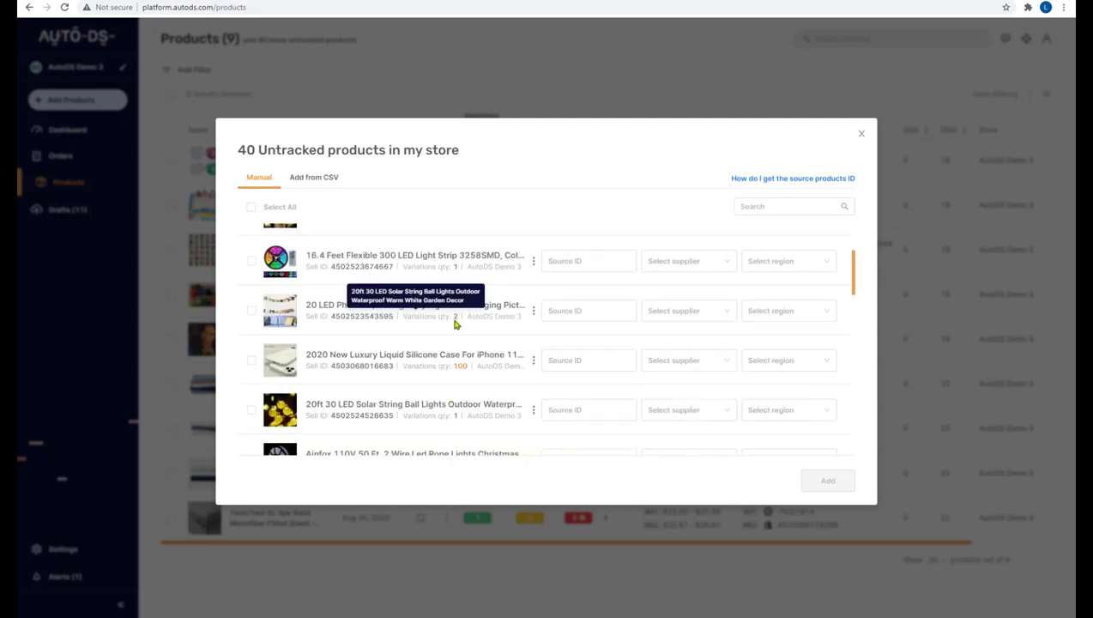
pyautogui.scroll(3, 456, 324)
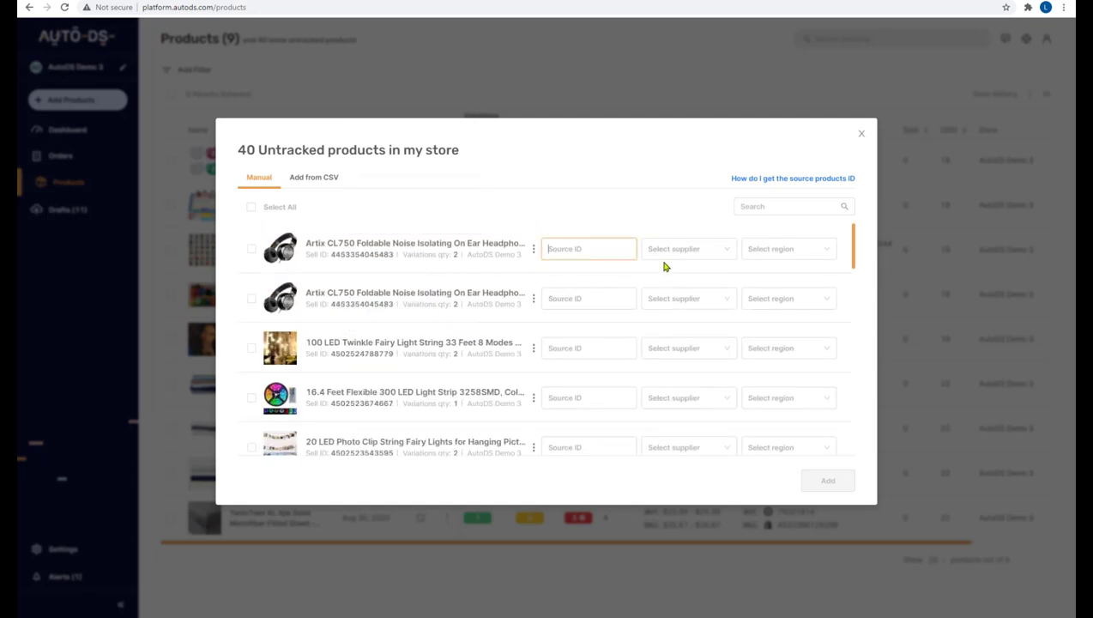
pyautogui.click(482, 231)
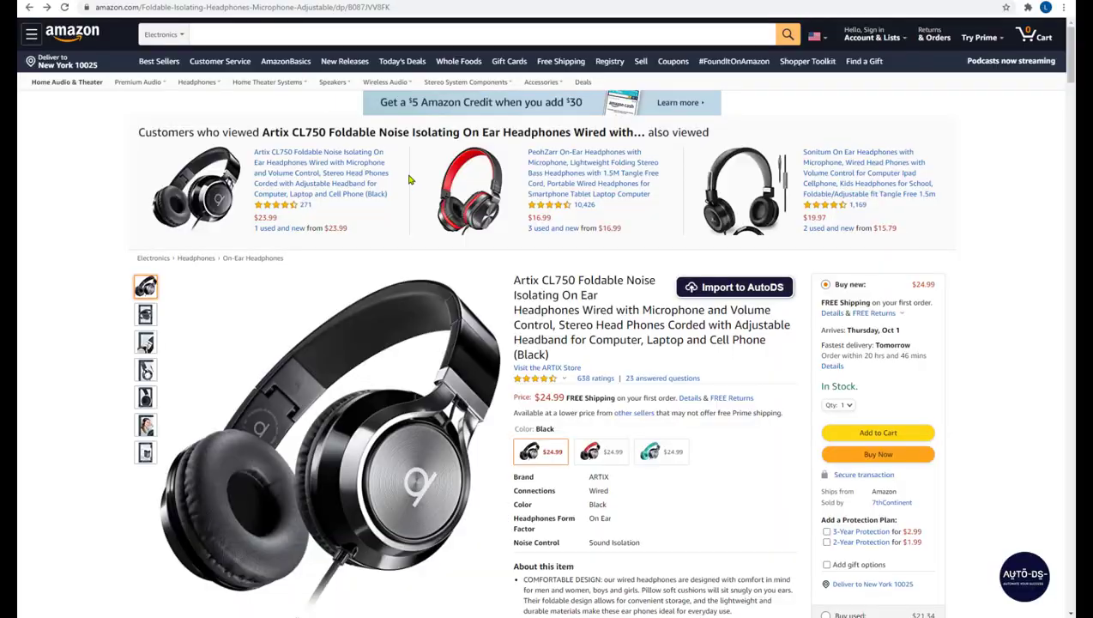
# Start the first product's source ID and check the Amazon listing's ID in the address bar
pyautogui.scroll(-2, 583, 221)
pyautogui.scroll(2, 588, 220)
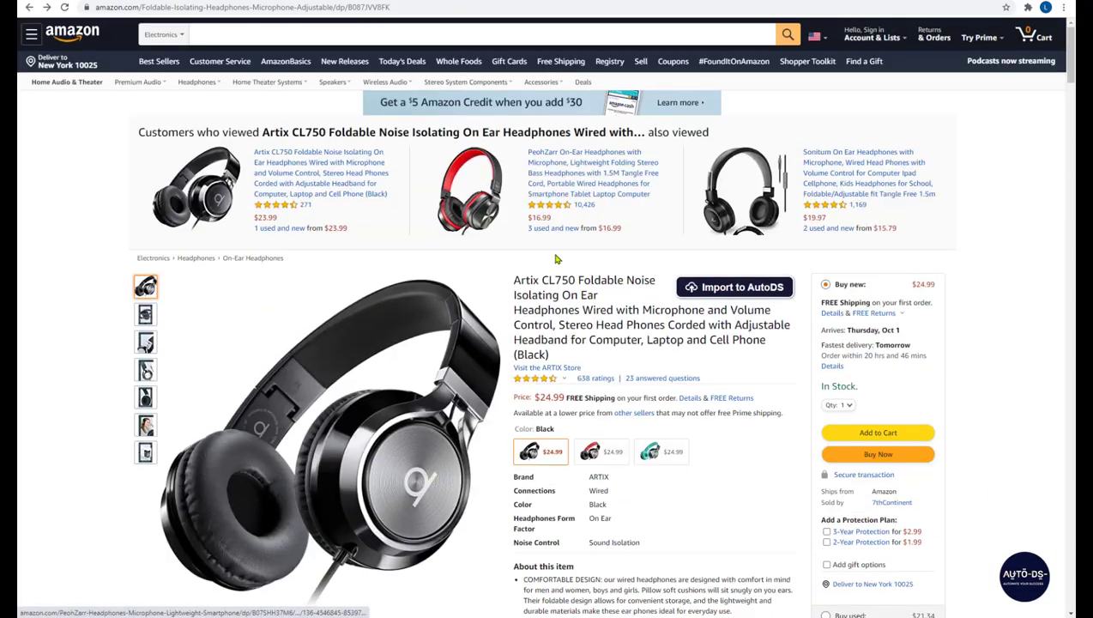
pyautogui.scroll(-1, 589, 220)
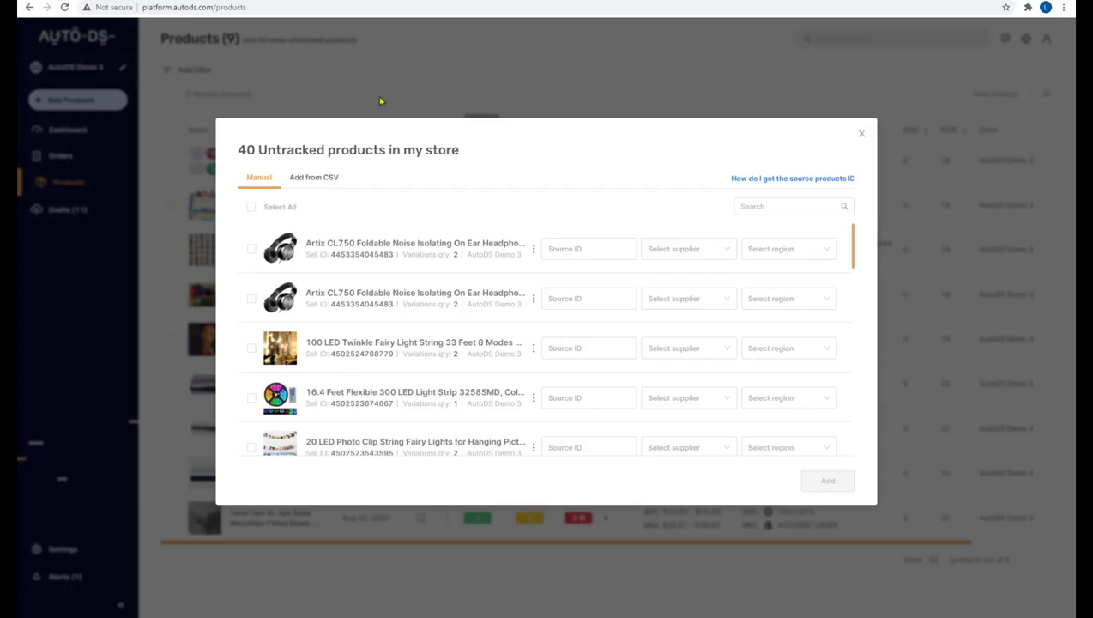
pyautogui.click(588, 249)
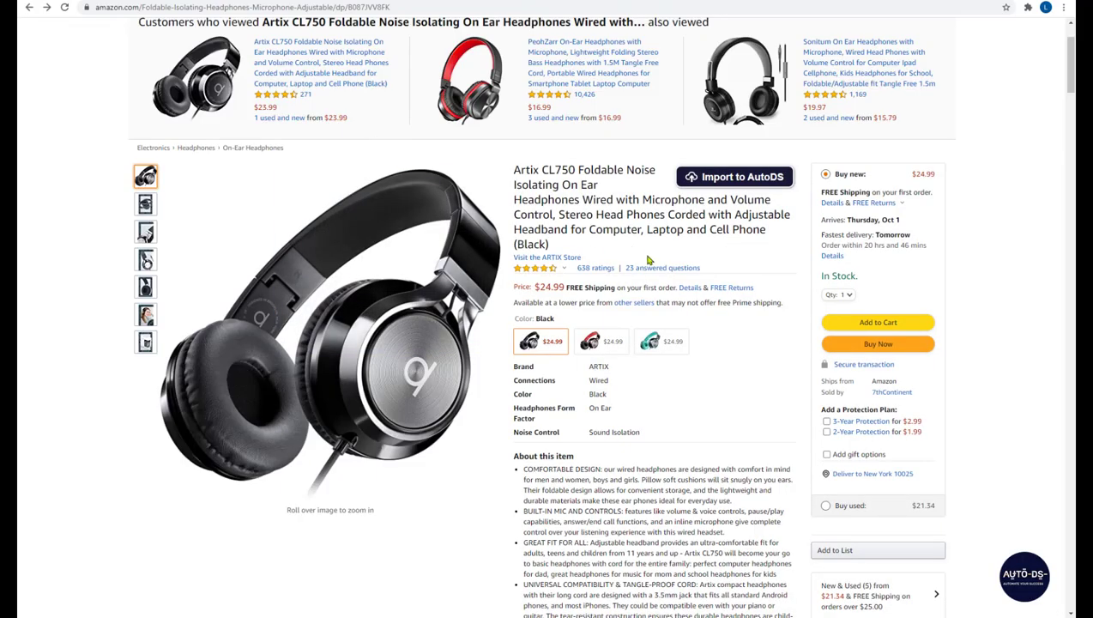
pyautogui.scroll(-2, 639, 245)
pyautogui.scroll(3, 633, 238)
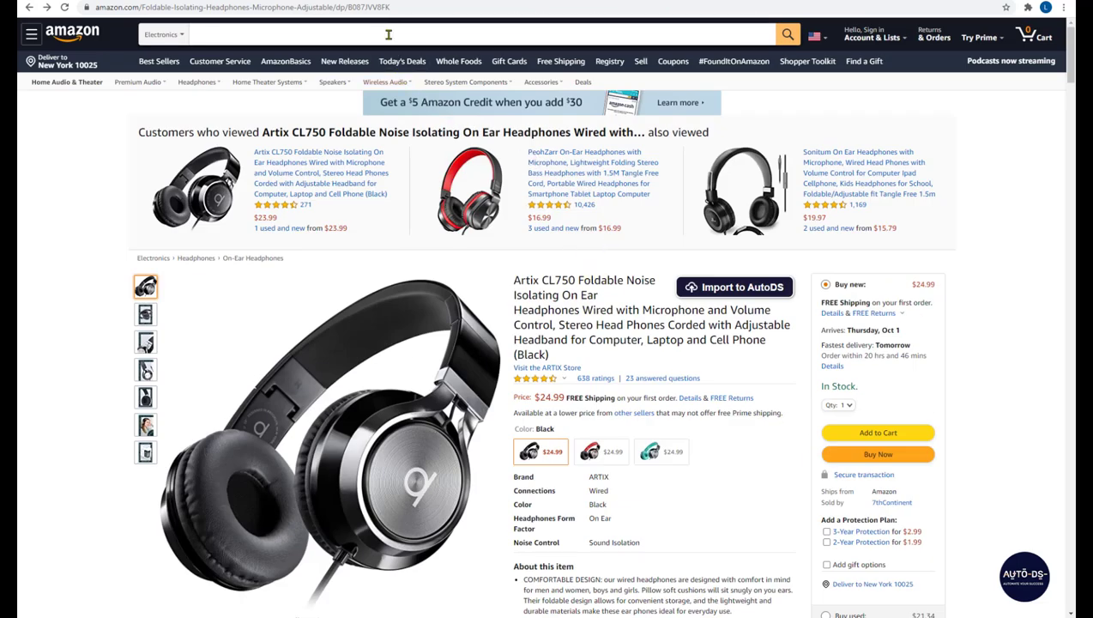
pyautogui.doubleClick(403, 7)
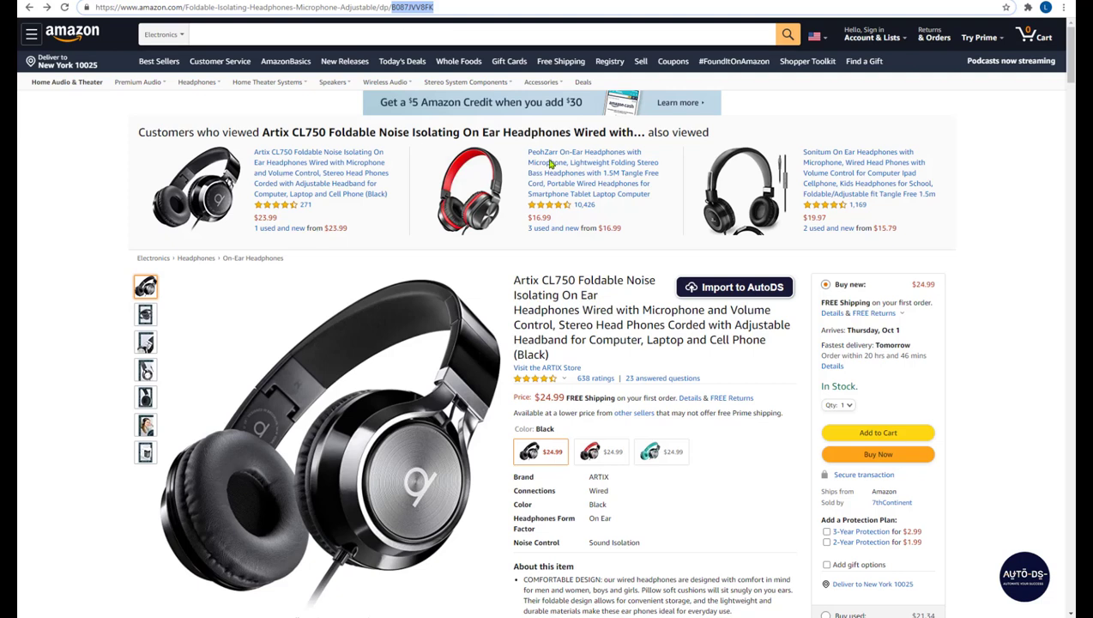
pyautogui.click(574, 295)
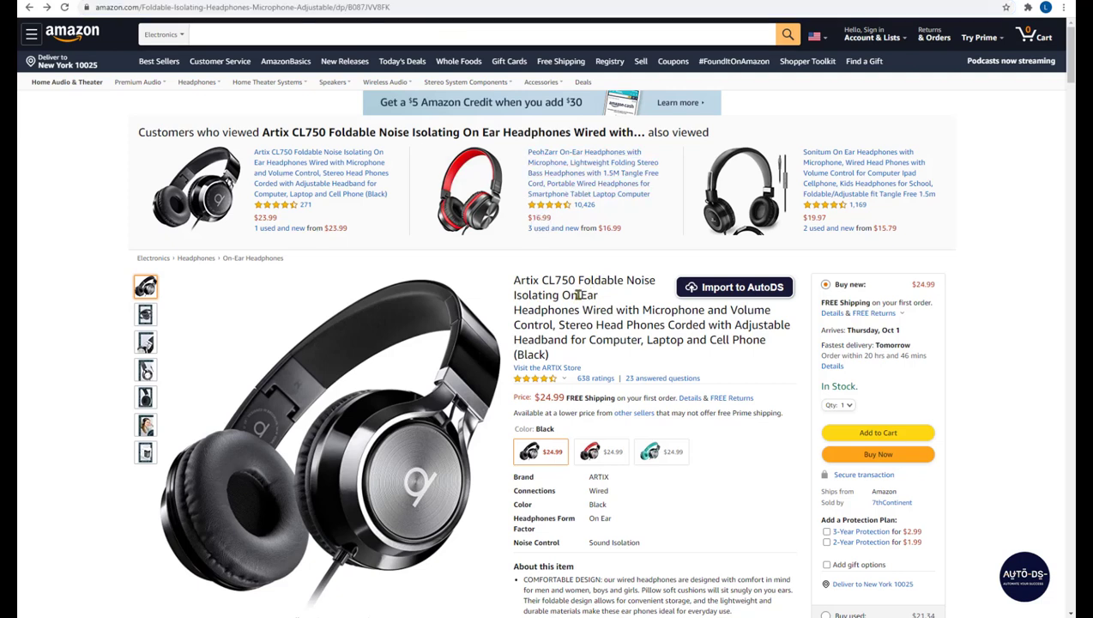
# Search the Amazon page for 'ASIN' and select the value B087JVV8FK
pyautogui.hotkey('ctrl', 'f')
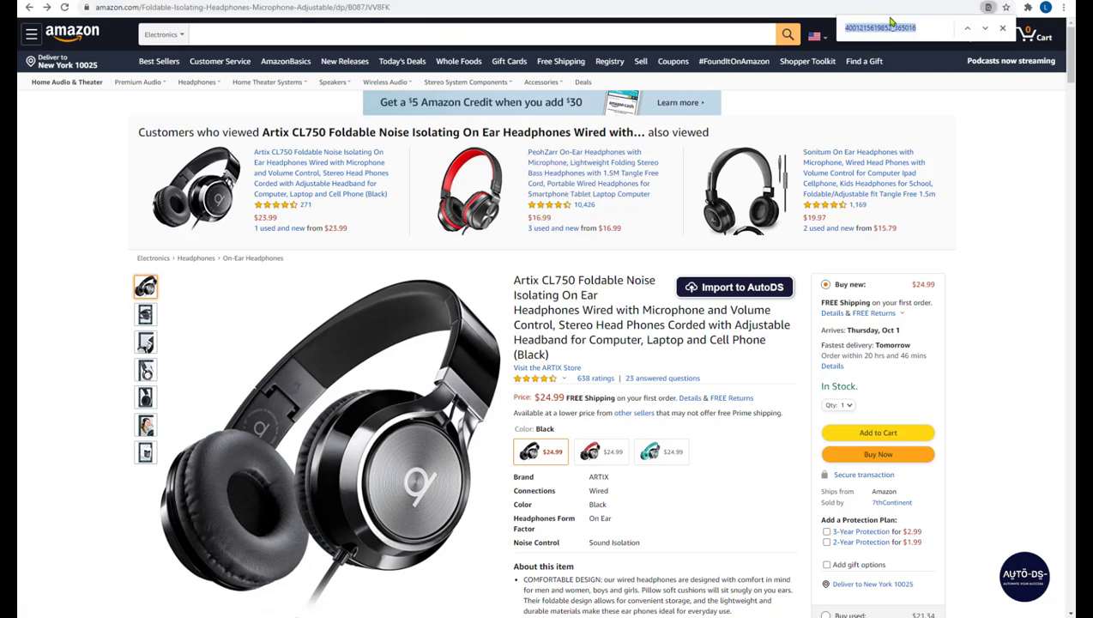
pyautogui.write('as')
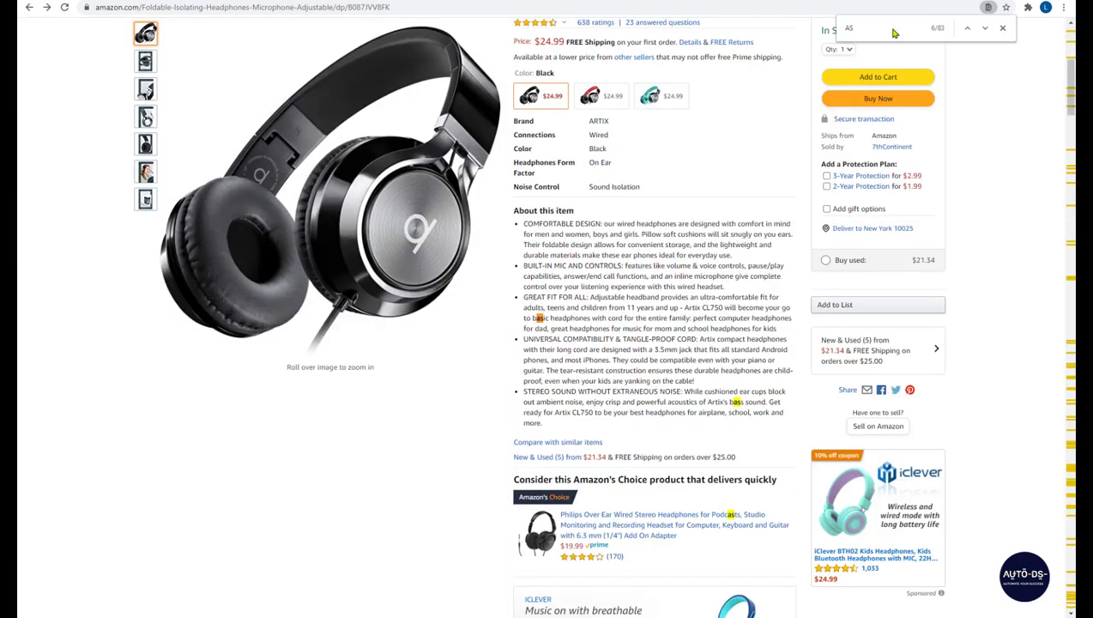
pyautogui.write('IN')
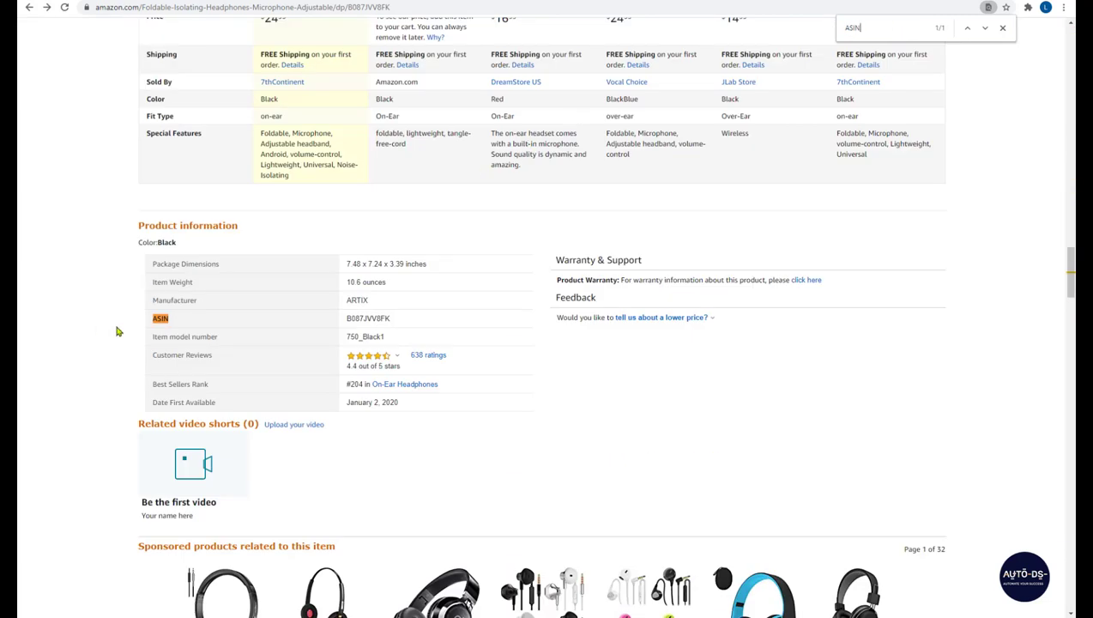
pyautogui.doubleClick(362, 318)
pyautogui.doubleClick(378, 8)
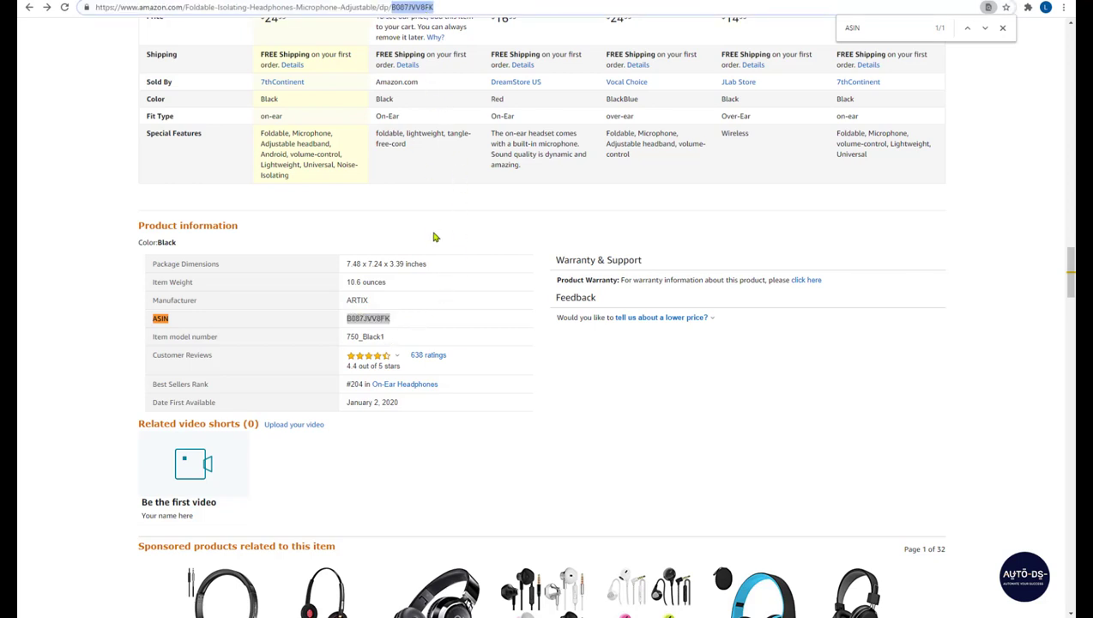
pyautogui.doubleClick(362, 318)
pyautogui.hotkey('ctrl', 'c')
# Give the first Artix CL750 row source ID B087JVV8FK, supplier Amazon, region United States, and add it
pyautogui.hotkey('ctrl', 'Tab')
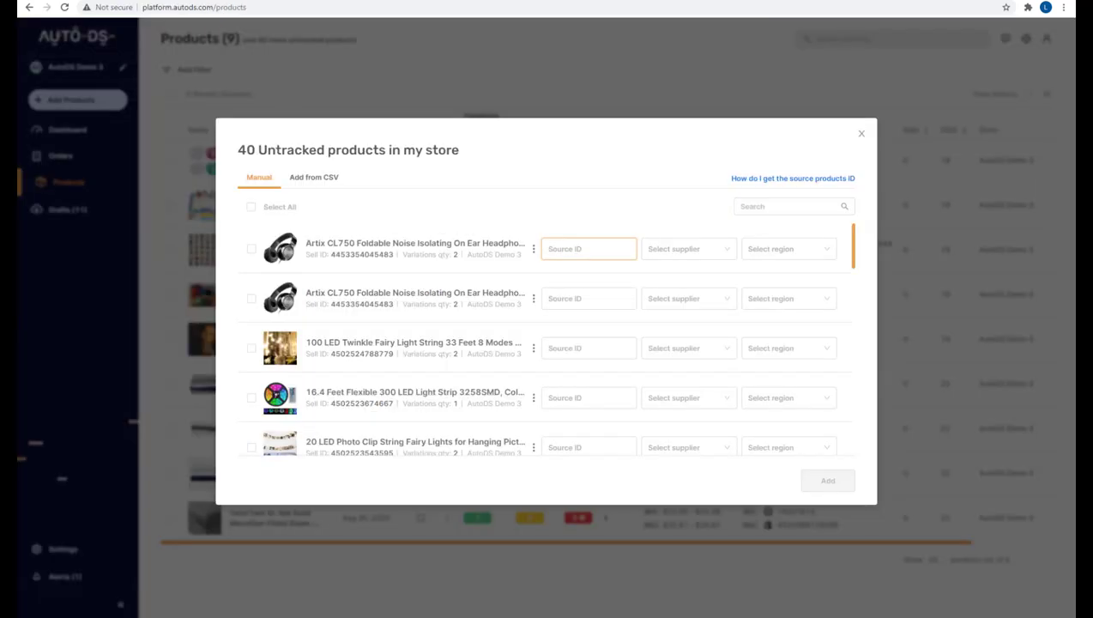
pyautogui.click(585, 254)
pyautogui.hotkey('ctrl', 'v')
pyautogui.click(693, 254)
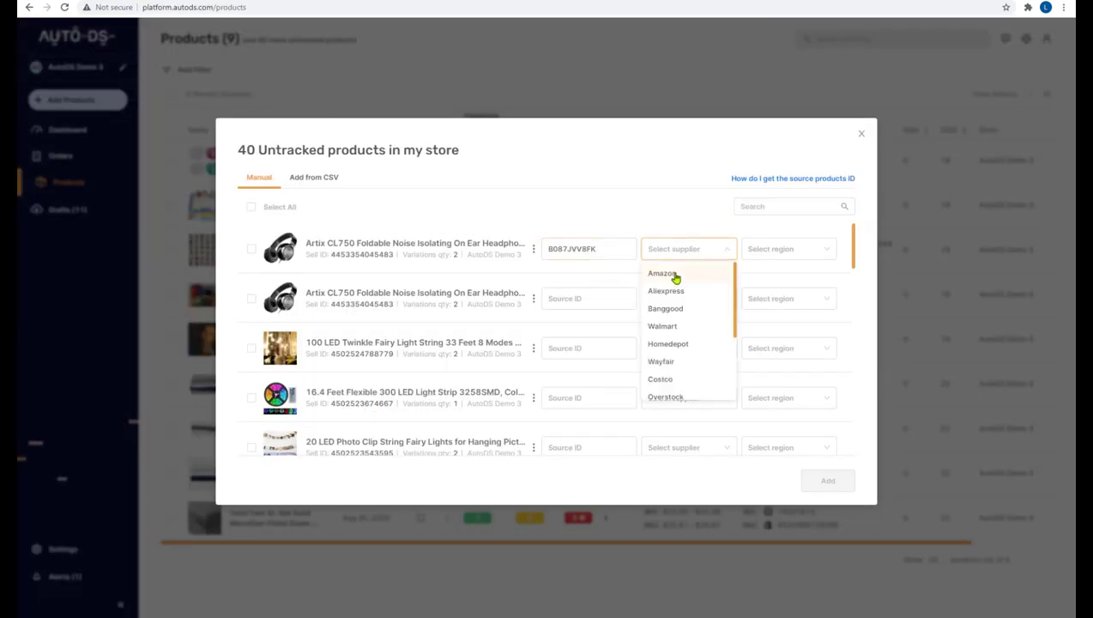
pyautogui.click(668, 273)
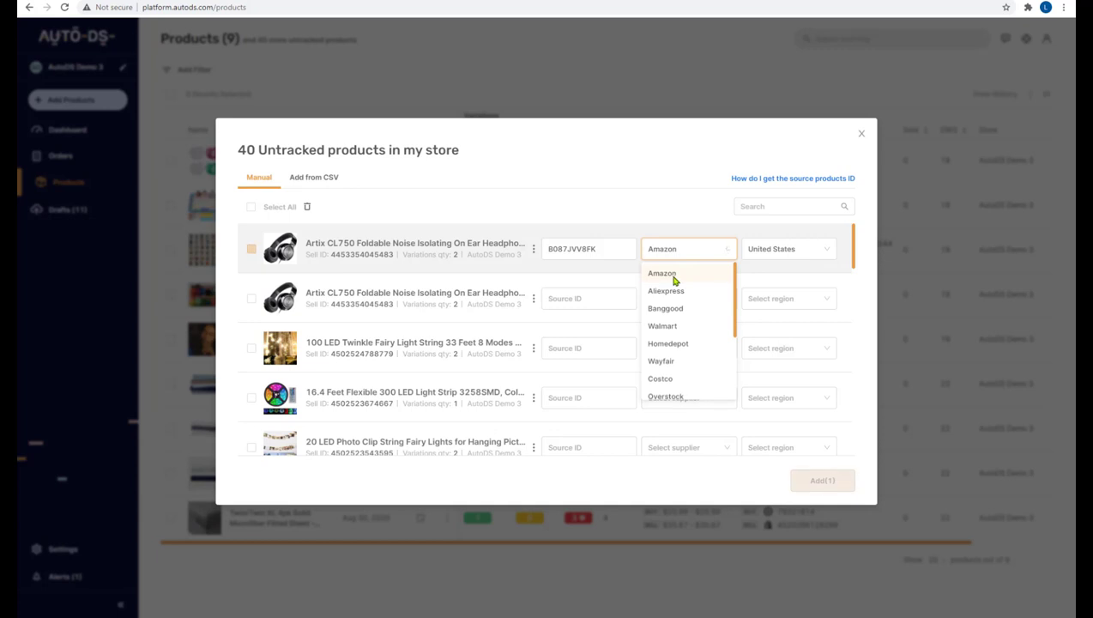
pyautogui.click(777, 254)
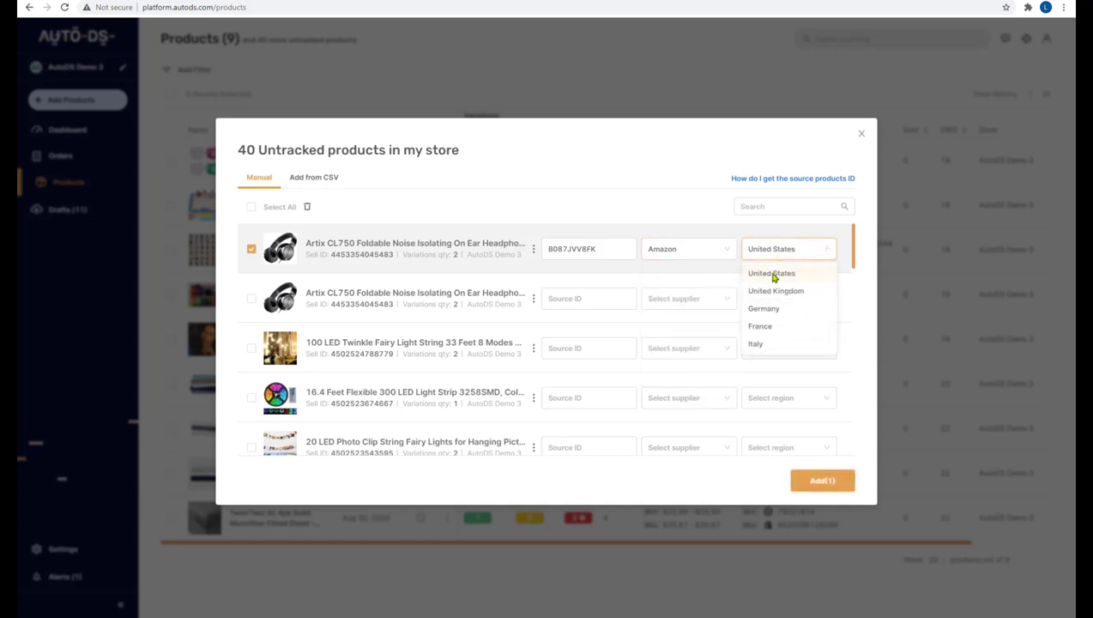
pyautogui.click(772, 274)
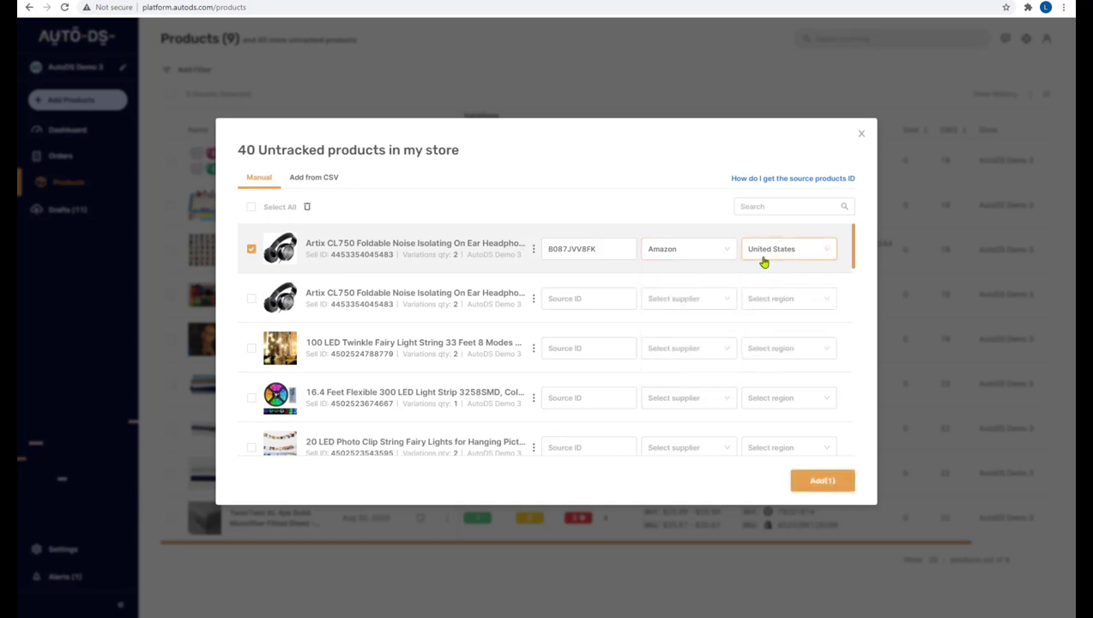
pyautogui.click(840, 479)
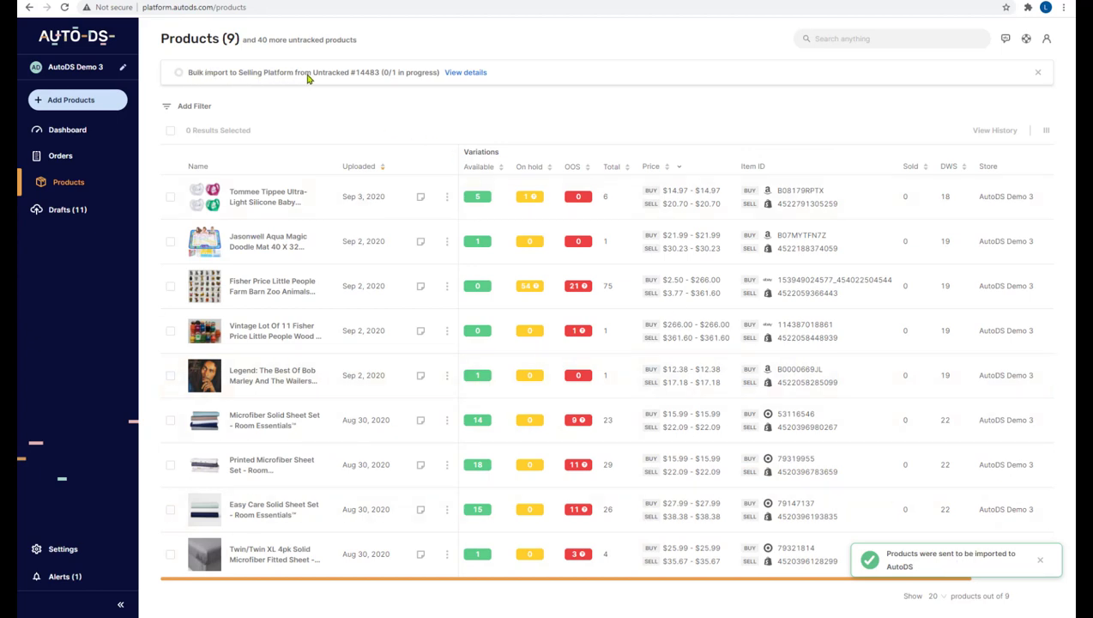
# Check bulk change #14483's details until it shows 1/1 Completed, 0 failed
pyautogui.click(466, 74)
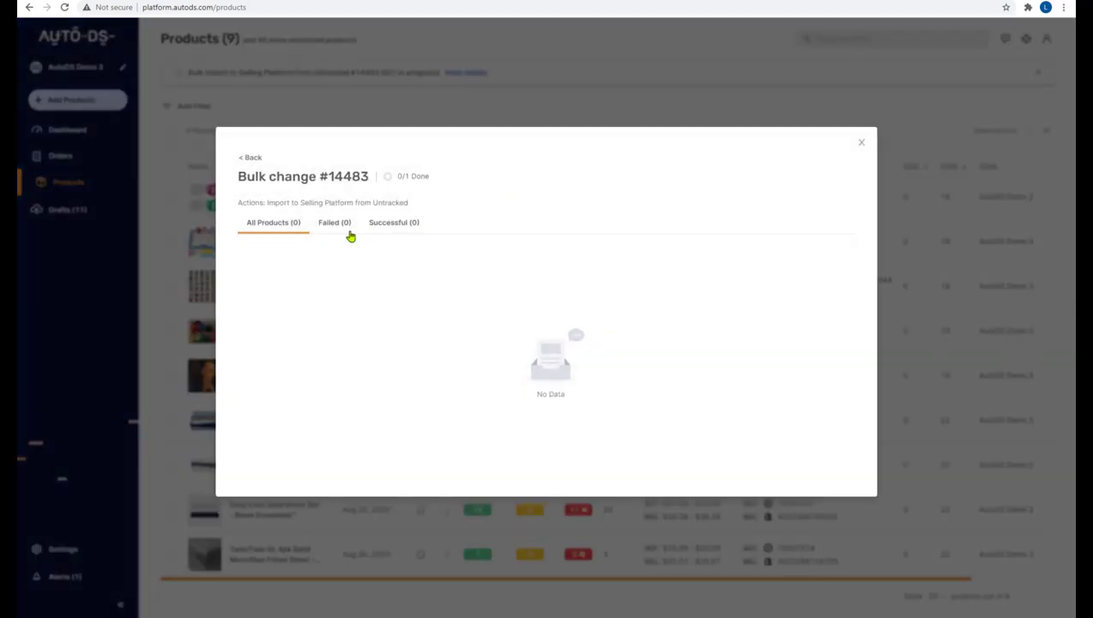
pyautogui.click(862, 146)
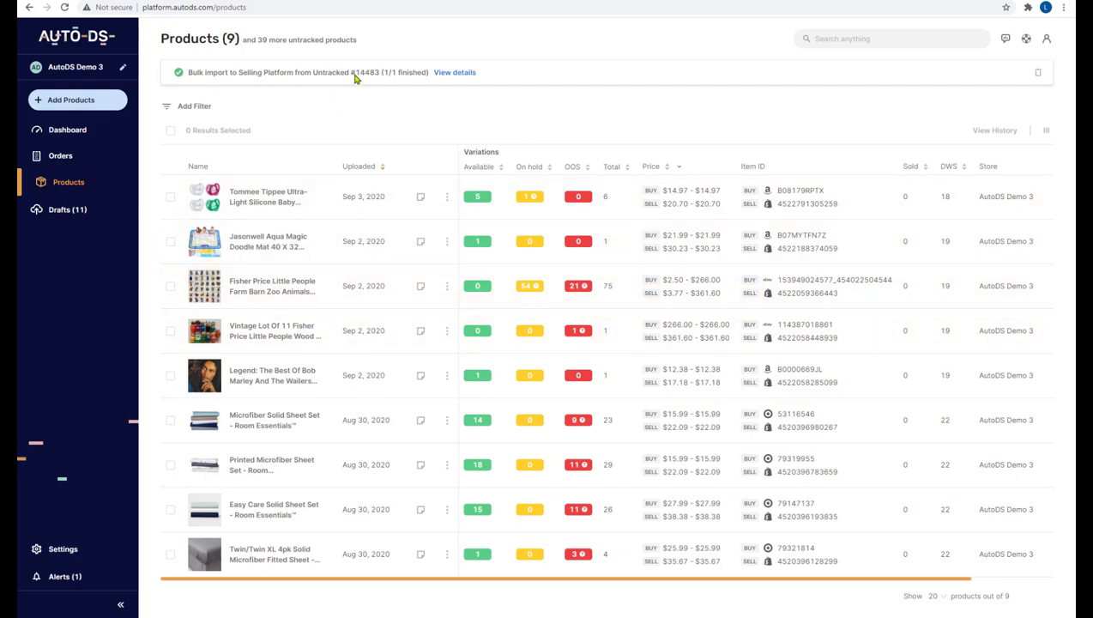
pyautogui.click(455, 76)
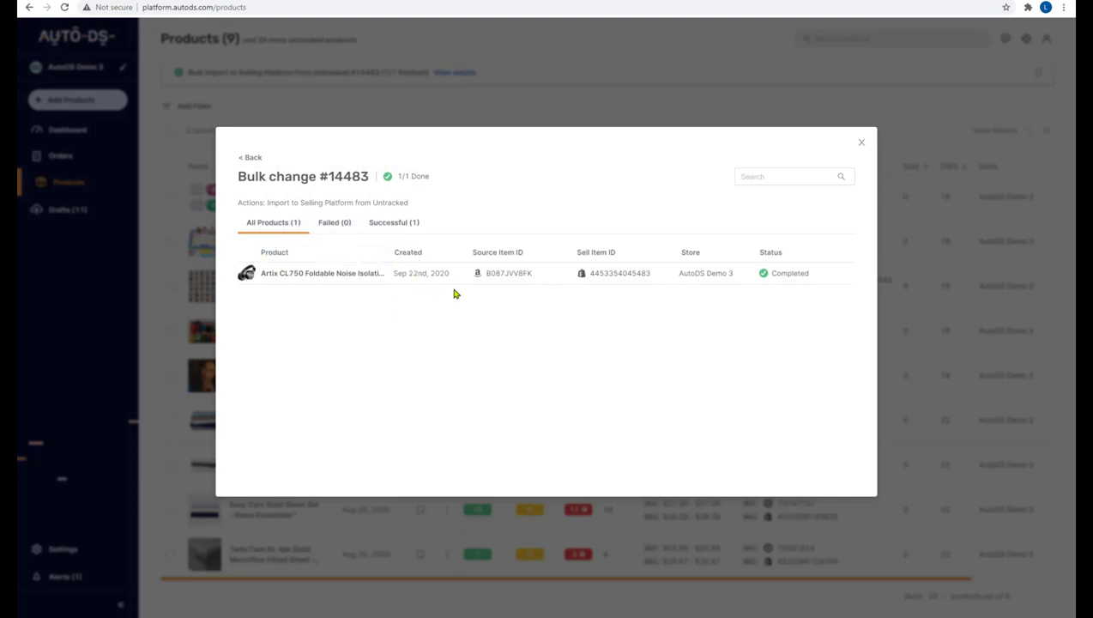
pyautogui.click(508, 275)
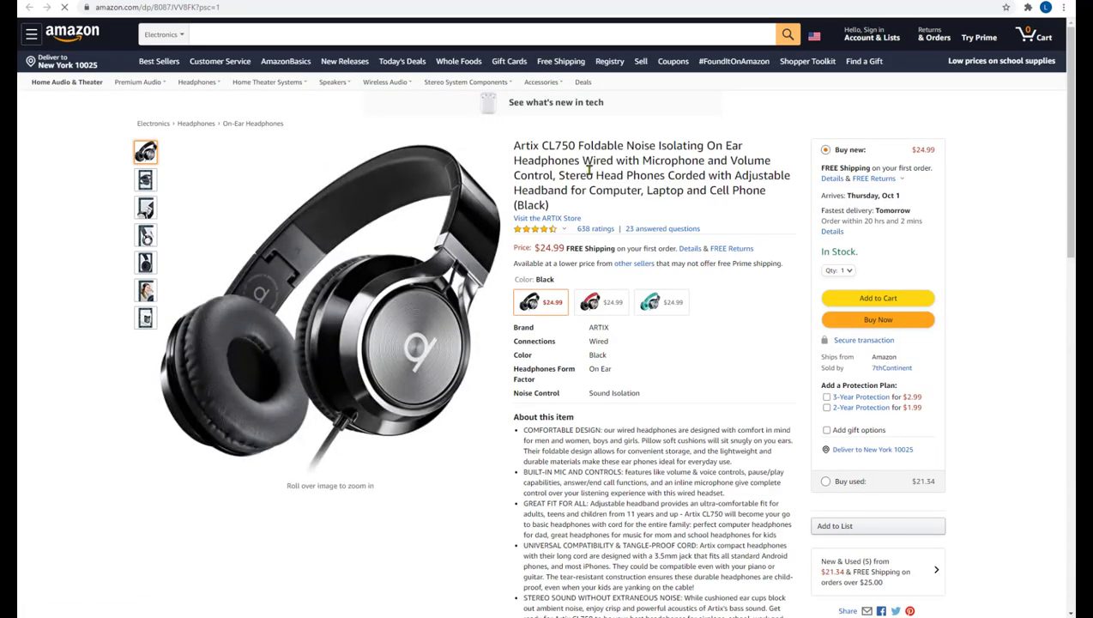
pyautogui.hotkey('ctrl', 'w')
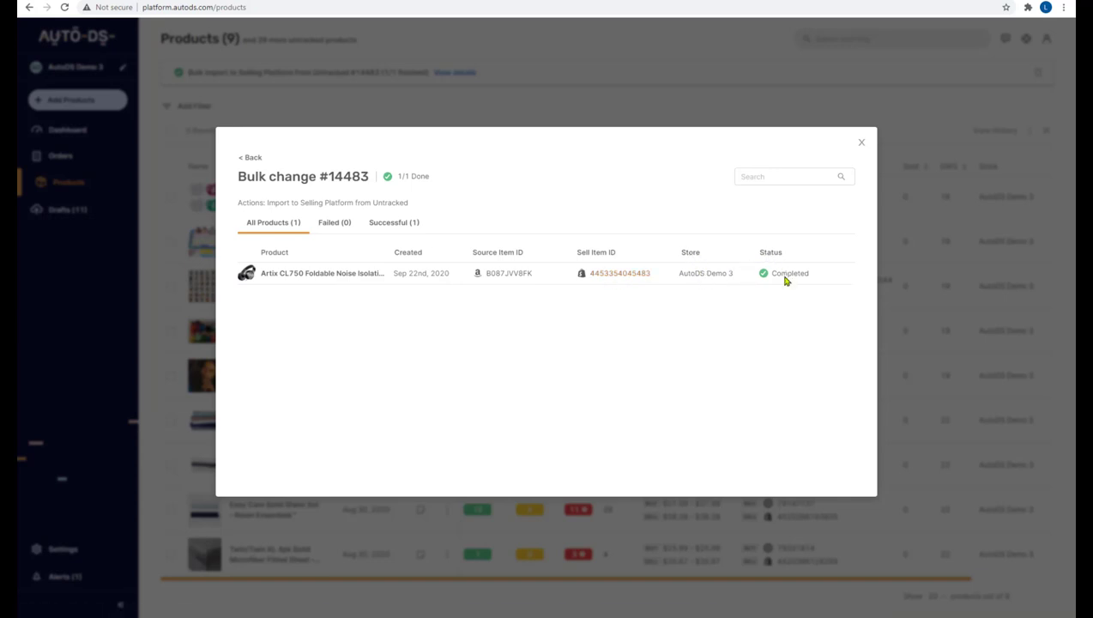
# Reopen the list of 39 untracked products and show the iPhone Liquid Silicone Case row's options
pyautogui.click(944, 256)
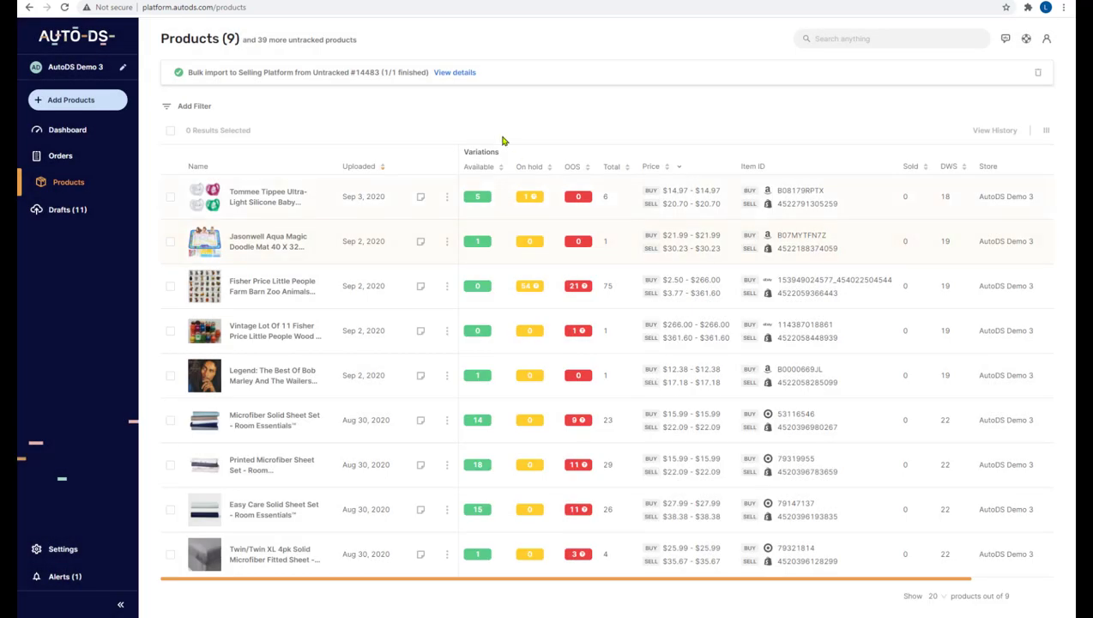
pyautogui.click(341, 41)
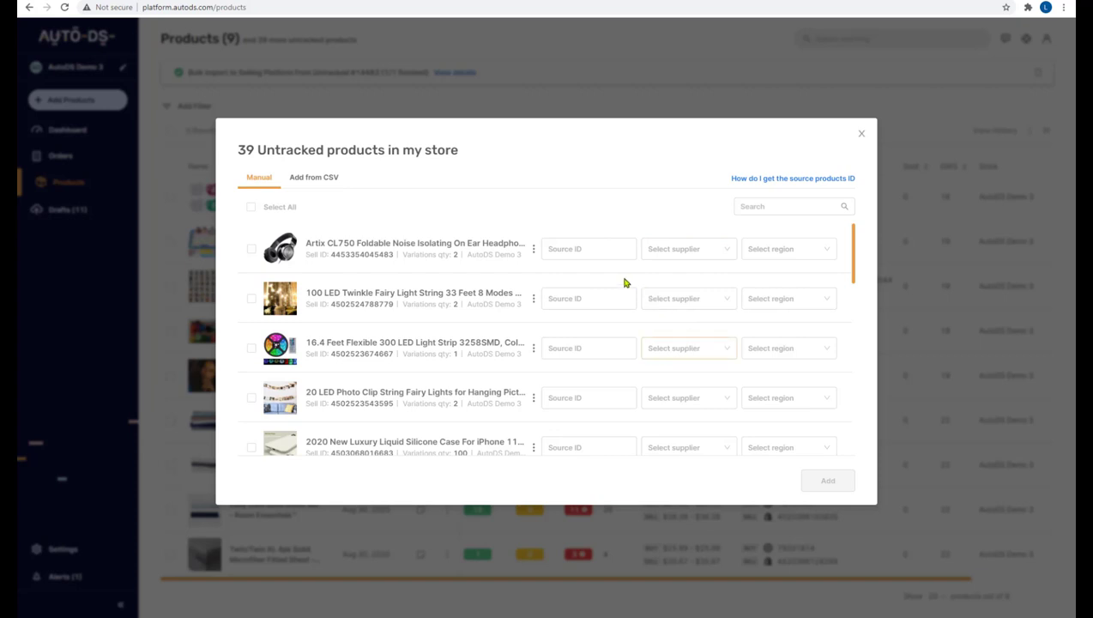
pyautogui.click(532, 249)
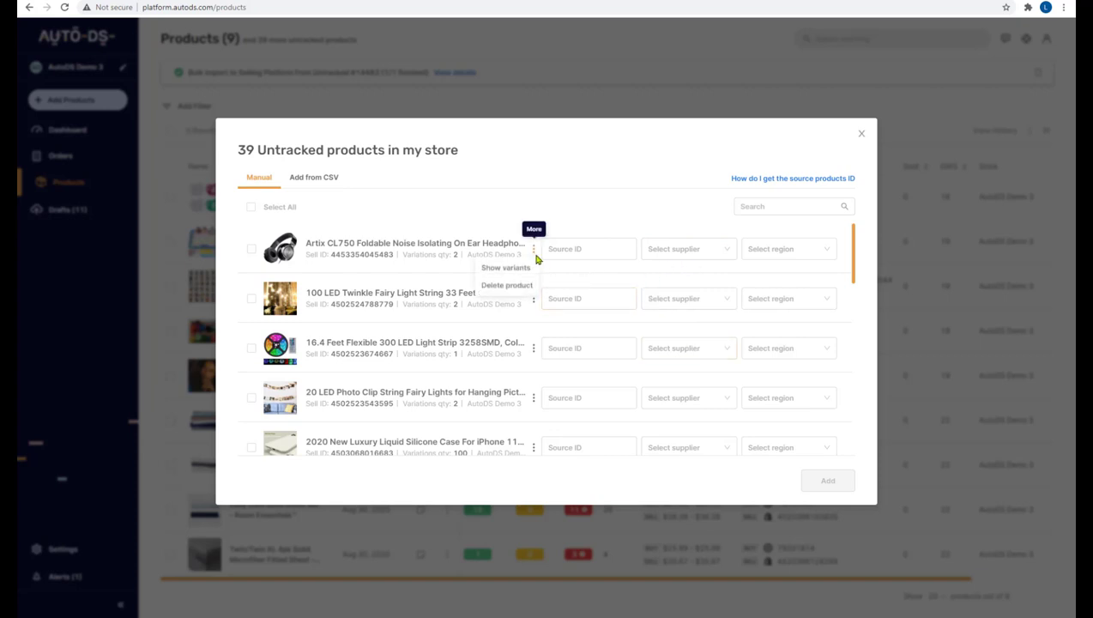
pyautogui.click(913, 224)
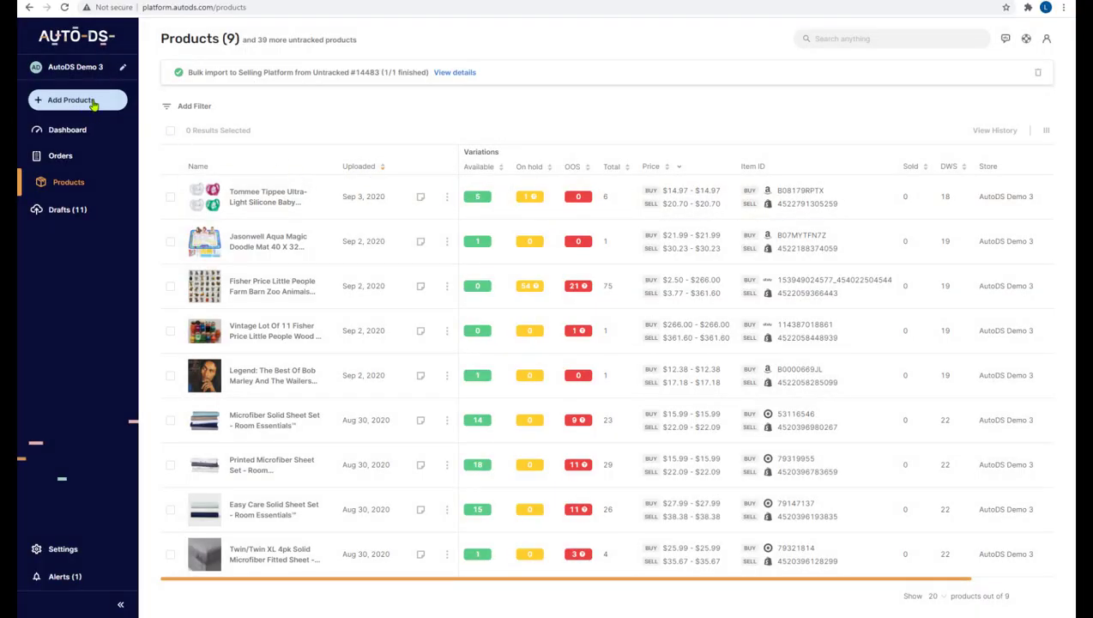
pyautogui.click(292, 41)
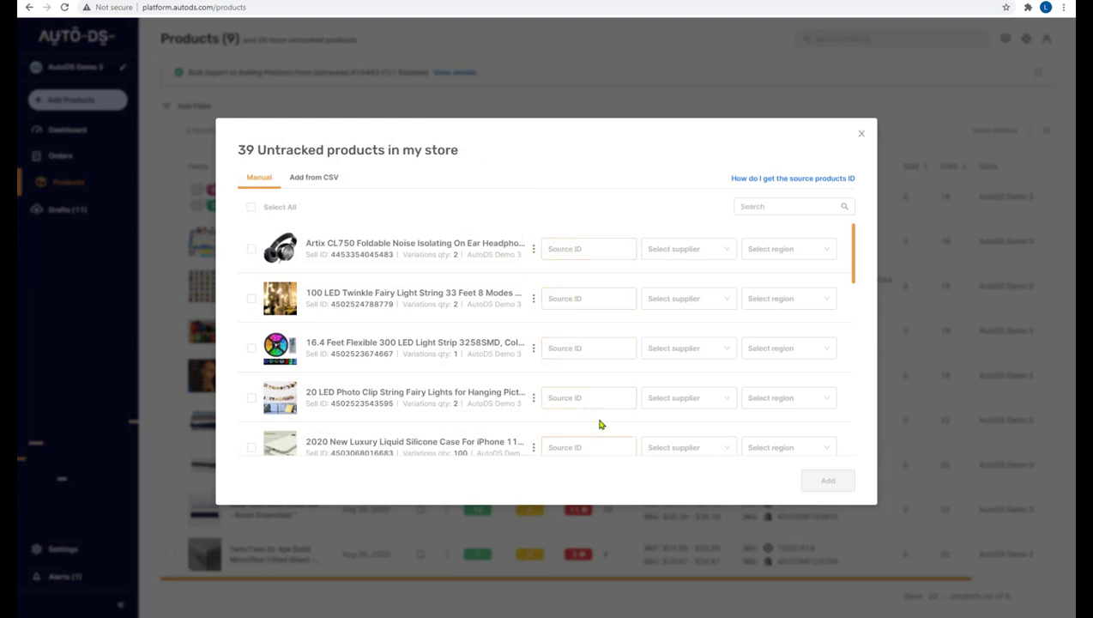
pyautogui.scroll(-3, 581, 347)
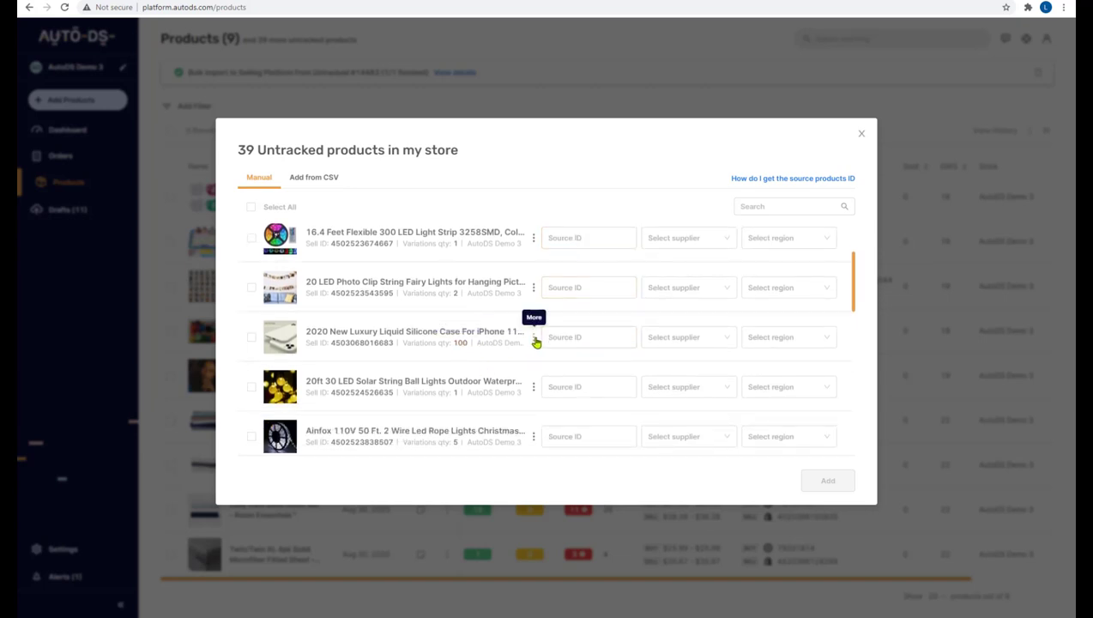
pyautogui.click(535, 340)
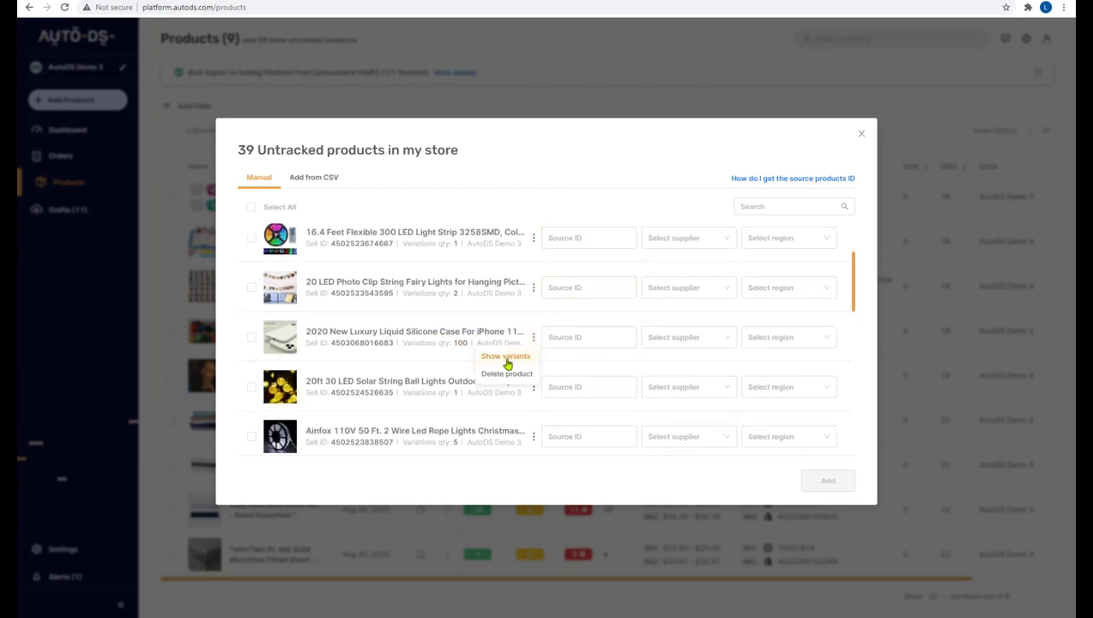
pyautogui.click(507, 359)
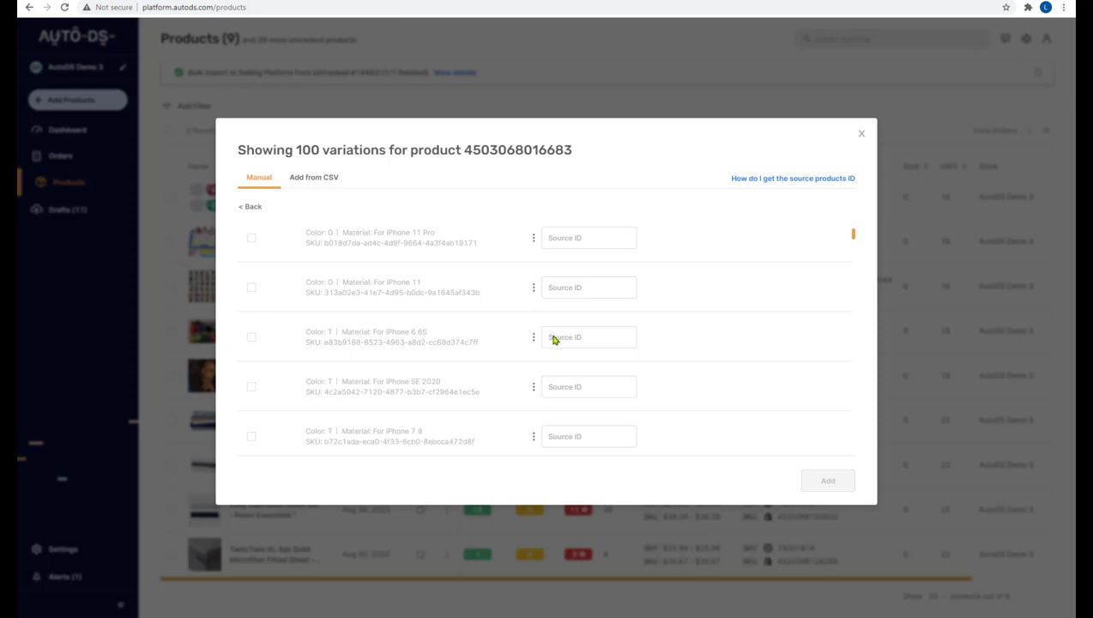
pyautogui.click(579, 238)
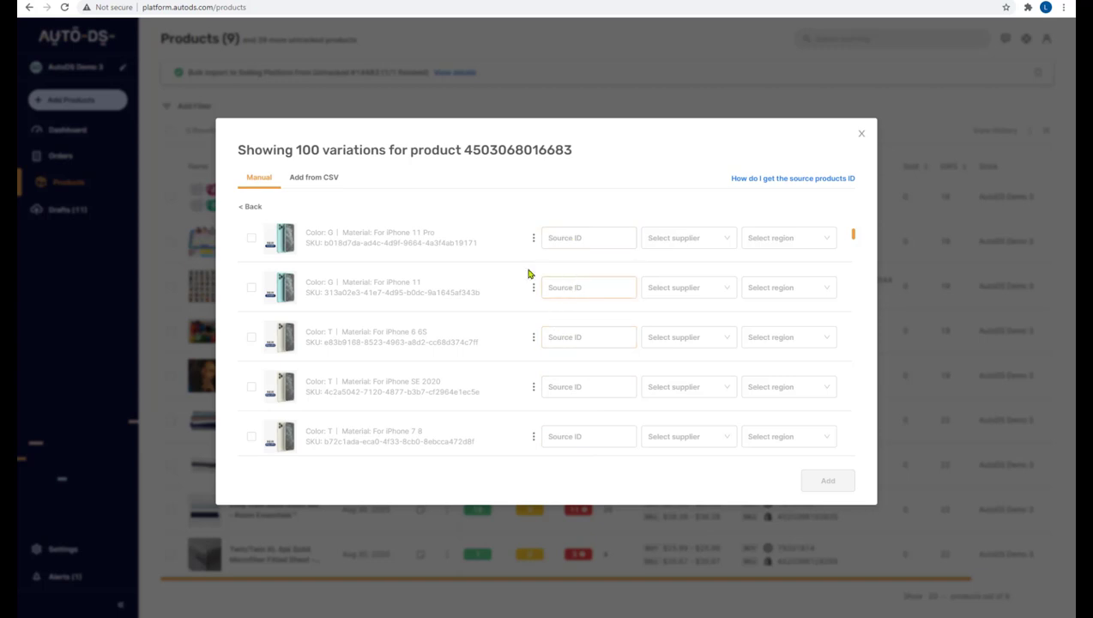
pyautogui.click(250, 207)
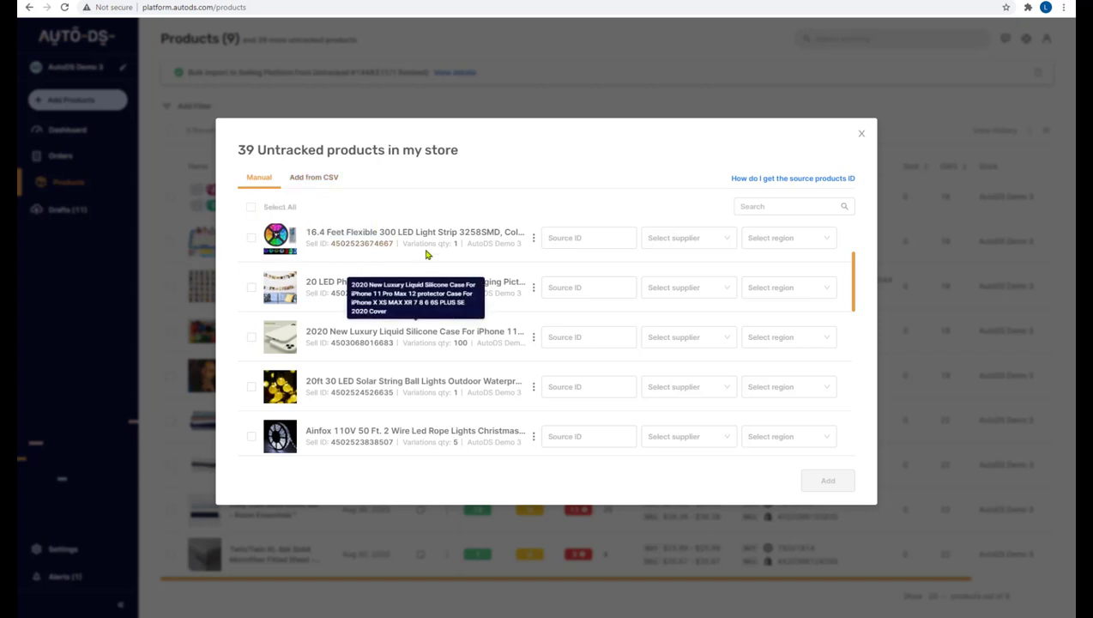
# Switch to Add from CSV and download the v2_untracked_file example CSV
pyautogui.click(314, 179)
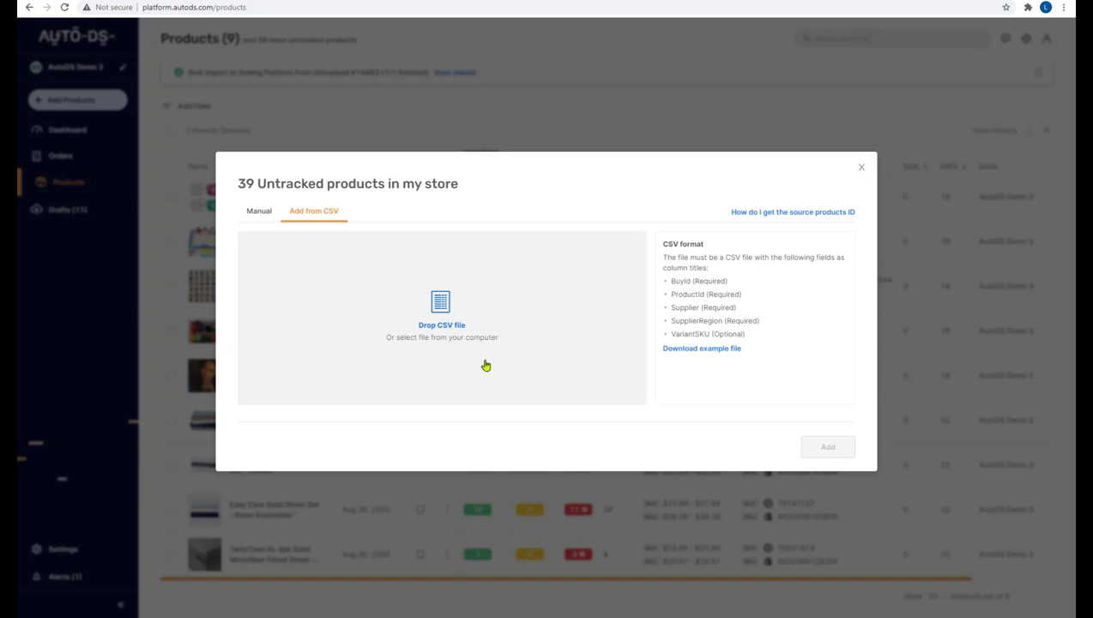
pyautogui.click(697, 349)
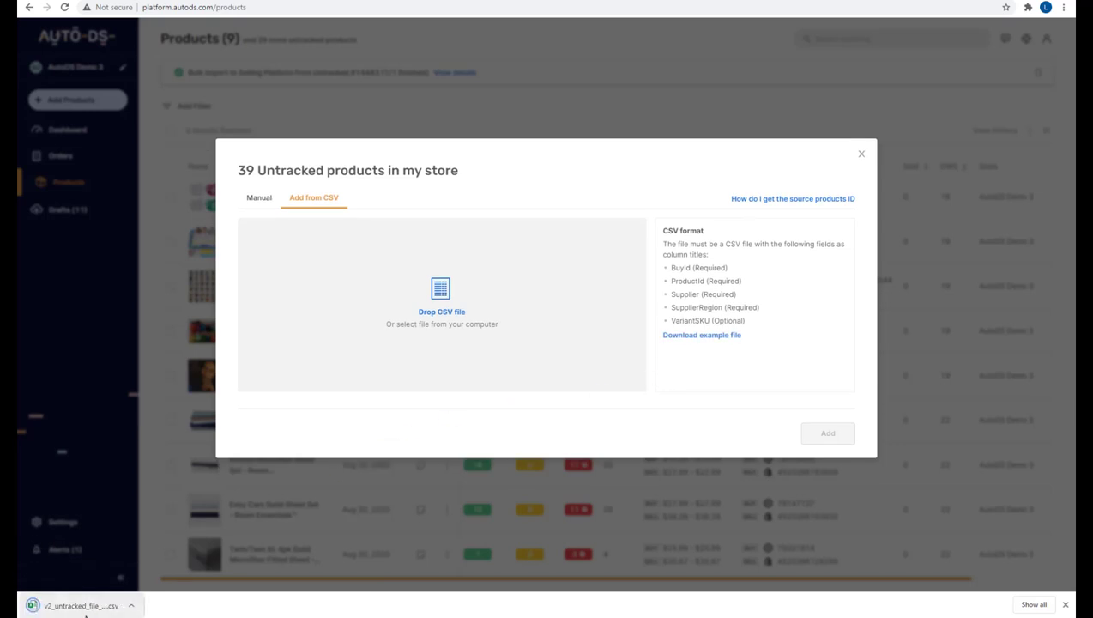
# Open the example CSV in Excel and AutoFit every column to its contents
pyautogui.click(110, 607)
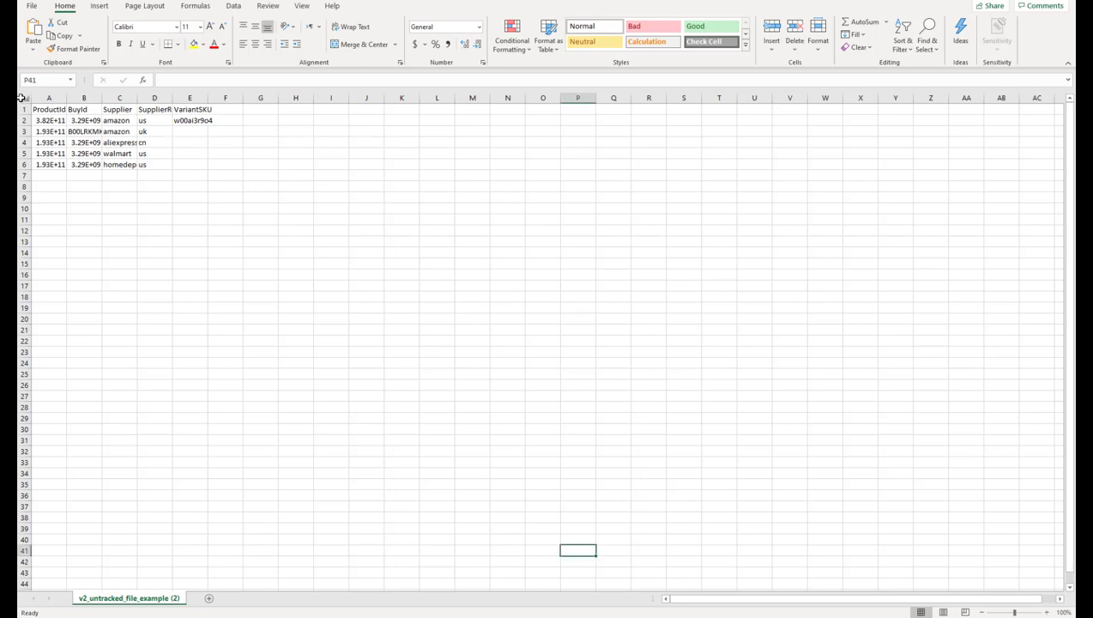
pyautogui.click(182, 145)
pyautogui.click(188, 123)
pyautogui.click(119, 131)
pyautogui.click(26, 98)
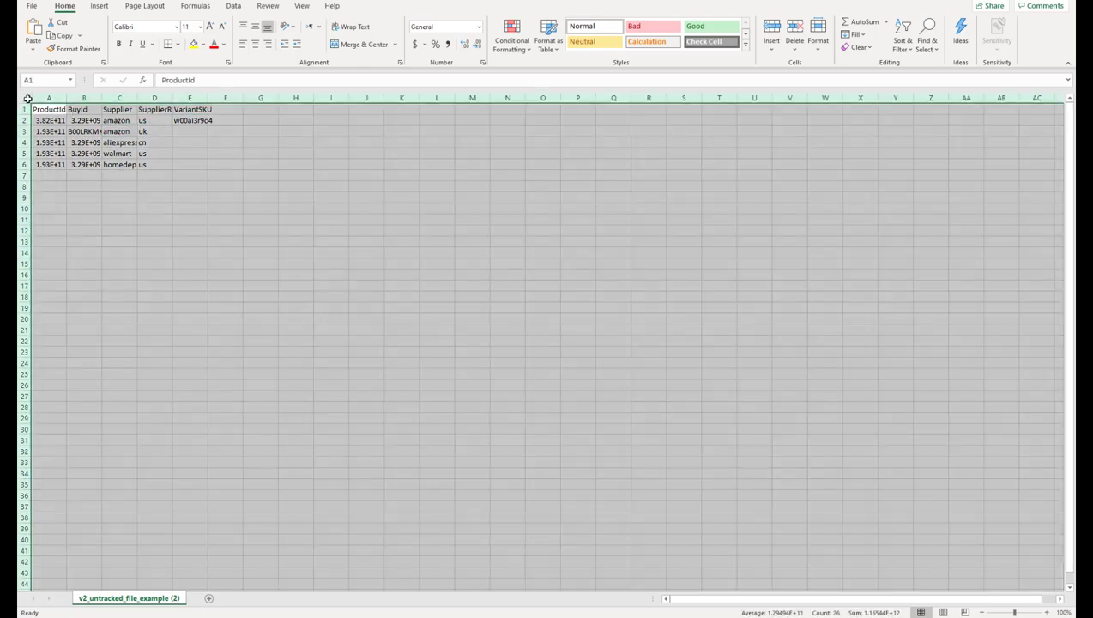
pyautogui.doubleClick(69, 99)
# Format the ProductId column A as Number with 0 decimal places
pyautogui.click(56, 98)
pyautogui.rightClick(58, 99)
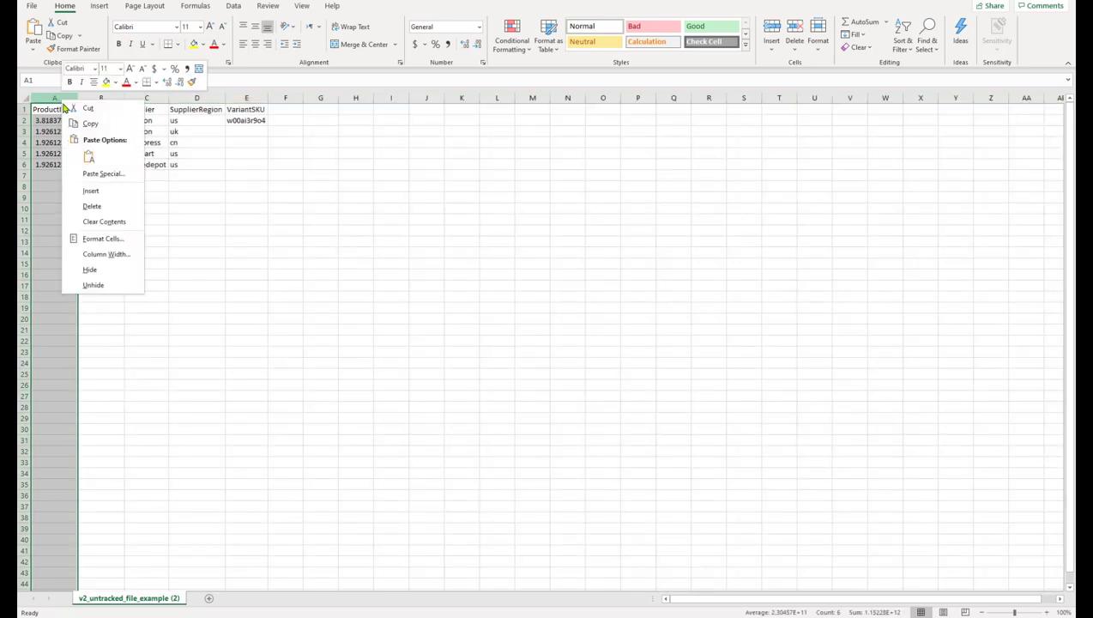
pyautogui.click(102, 239)
pyautogui.click(73, 158)
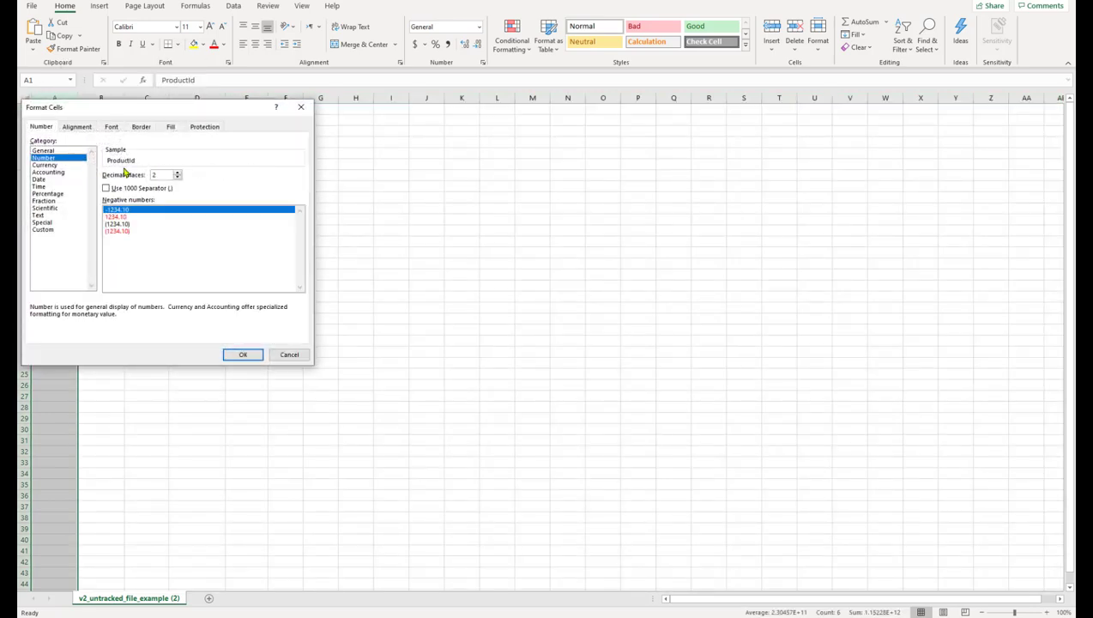
pyautogui.click(177, 179)
pyautogui.click(177, 178)
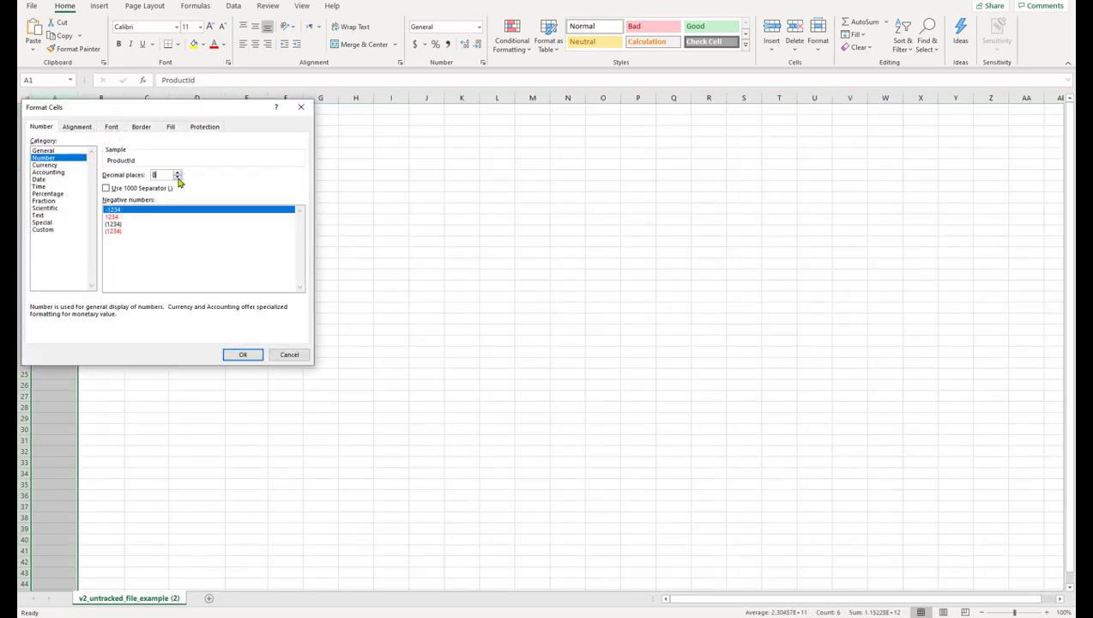
pyautogui.click(243, 354)
# Review the ProductId, BuyId, Supplier, SupplierRegion and VariantSKU sample values
pyautogui.moveTo(52, 110); pyautogui.dragTo(239, 170)
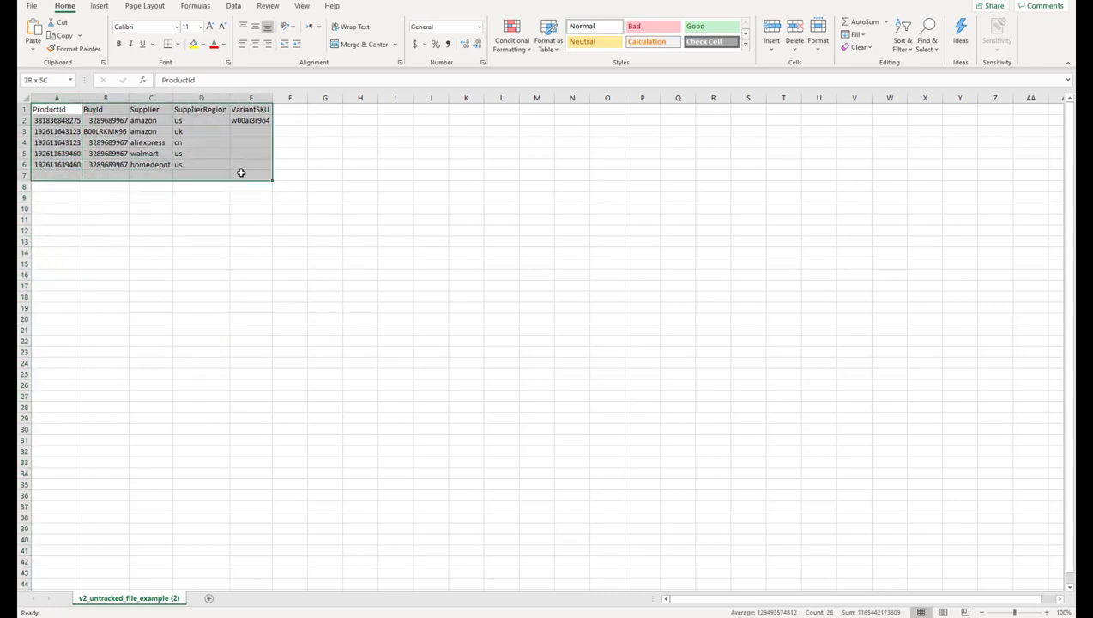
pyautogui.click(151, 166)
pyautogui.moveTo(54, 108); pyautogui.dragTo(109, 165)
pyautogui.click(61, 180)
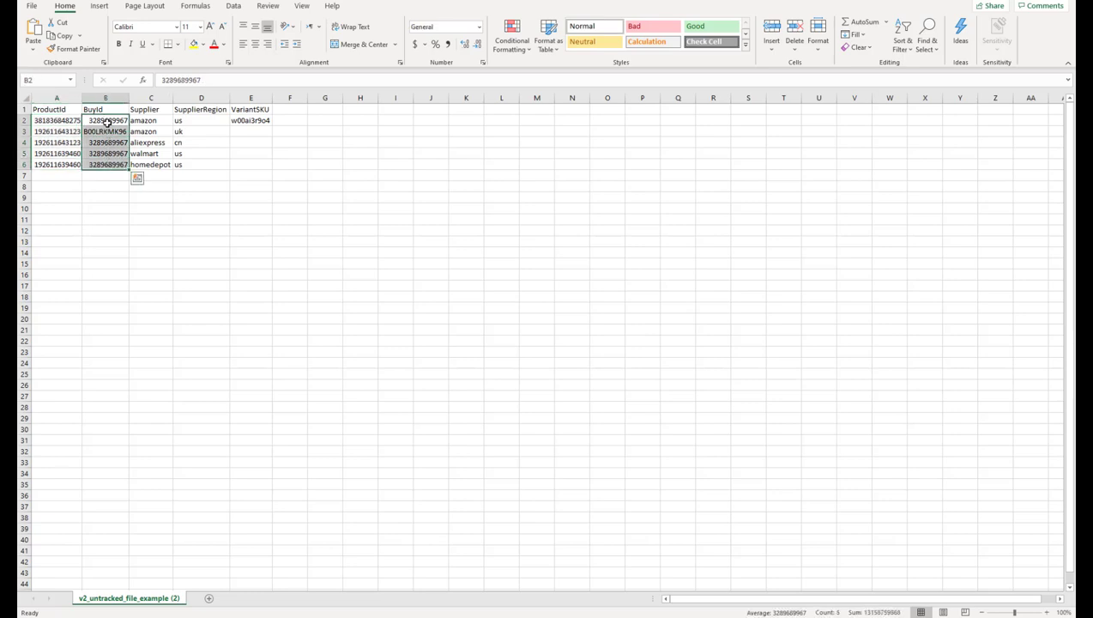
pyautogui.click(118, 132)
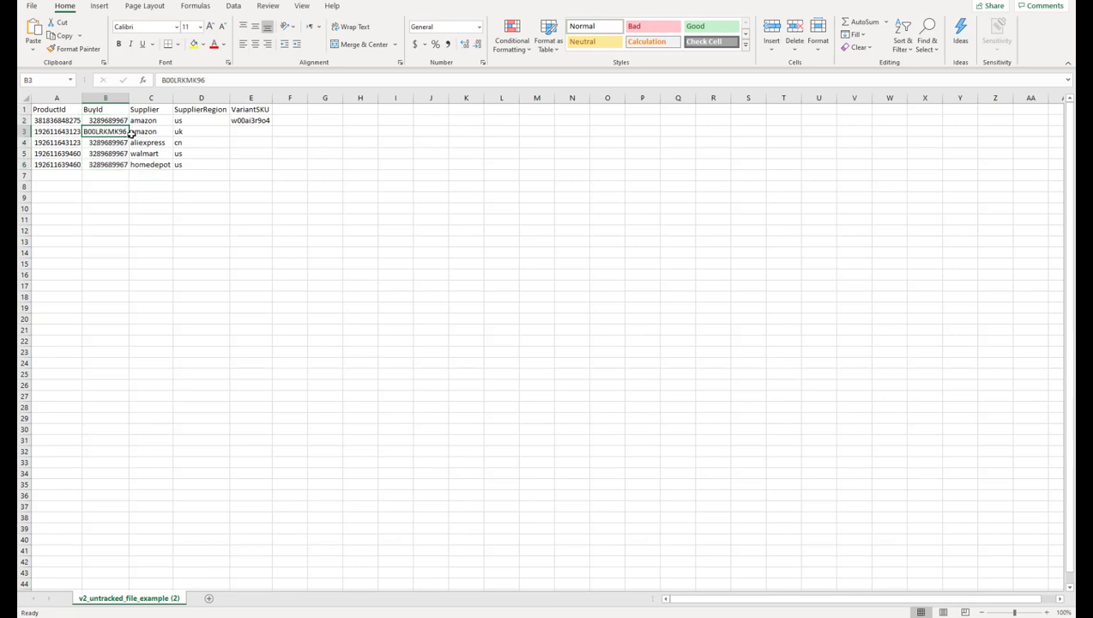
pyautogui.moveTo(149, 113); pyautogui.dragTo(151, 165)
pyautogui.moveTo(200, 110); pyautogui.dragTo(201, 165)
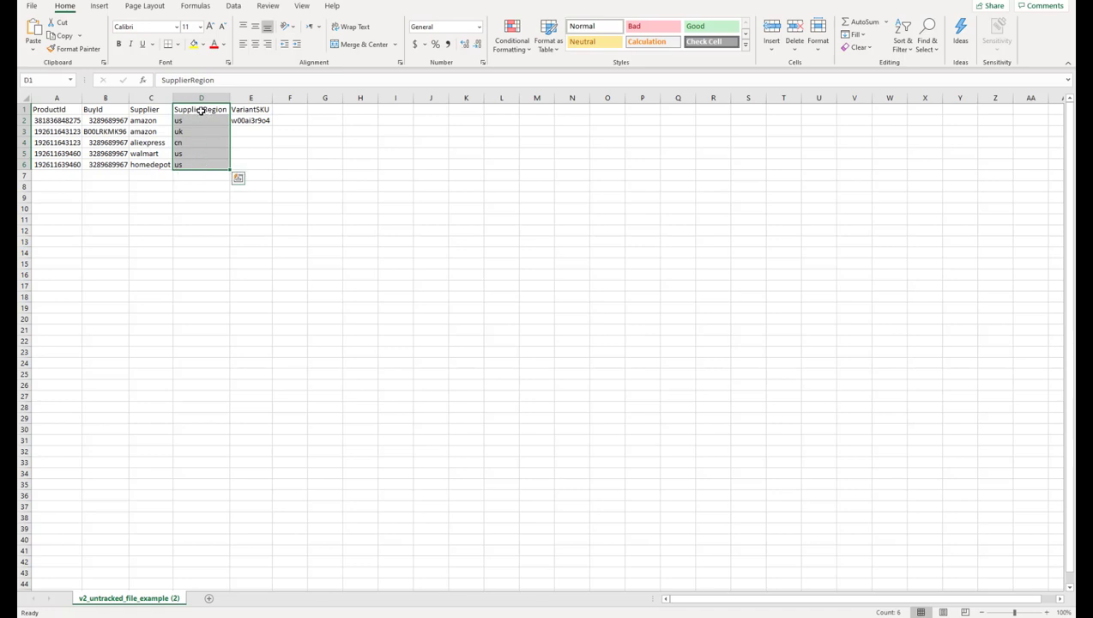
pyautogui.moveTo(247, 110); pyautogui.dragTo(246, 167)
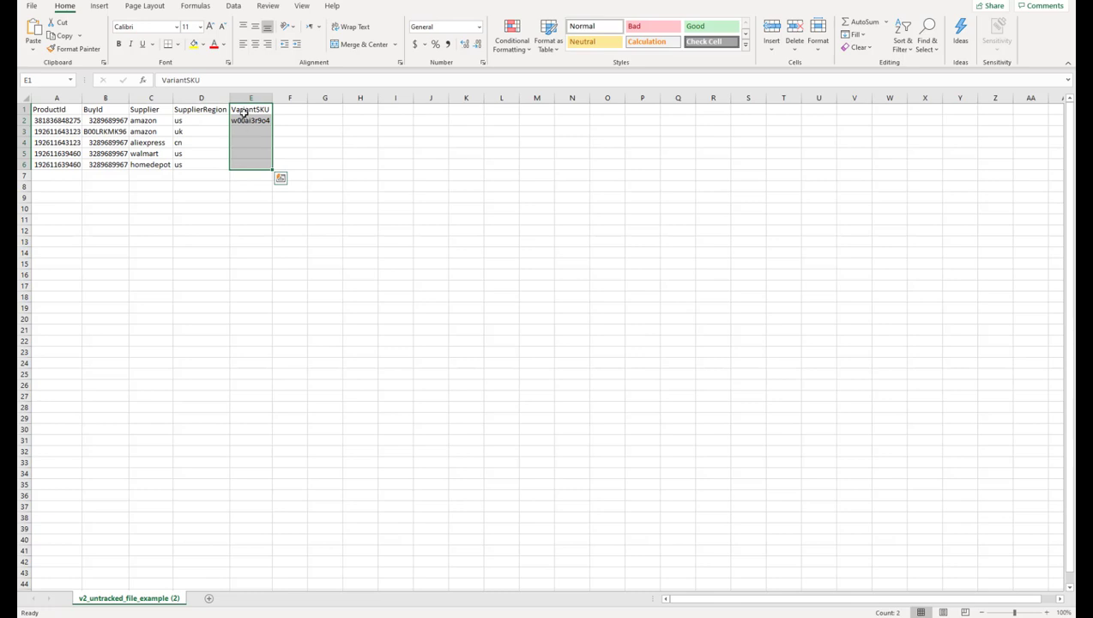
# Delete the VariantSKU column E, leaving the table A1:D6
pyautogui.click(248, 97)
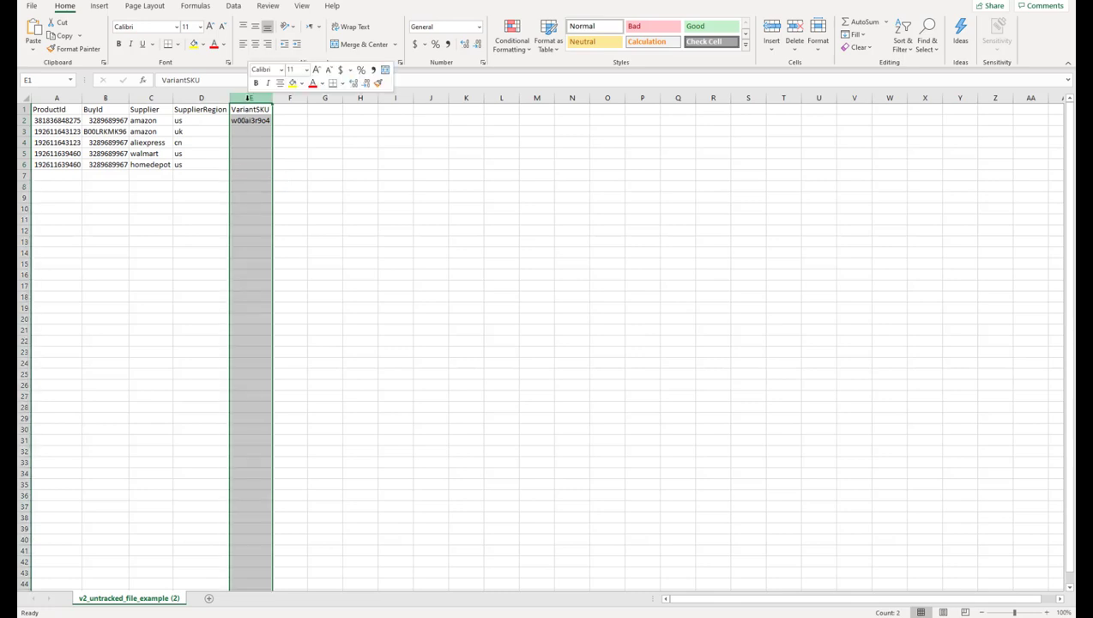
pyautogui.rightClick(249, 99)
pyautogui.click(273, 208)
pyautogui.click(210, 131)
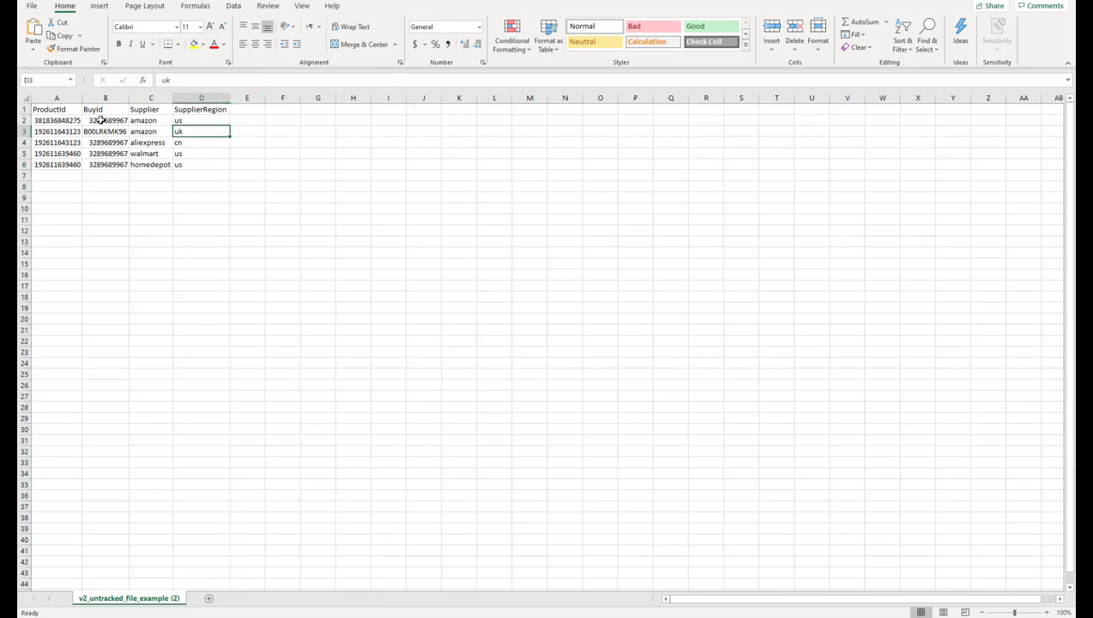
pyautogui.moveTo(55, 112); pyautogui.dragTo(182, 164)
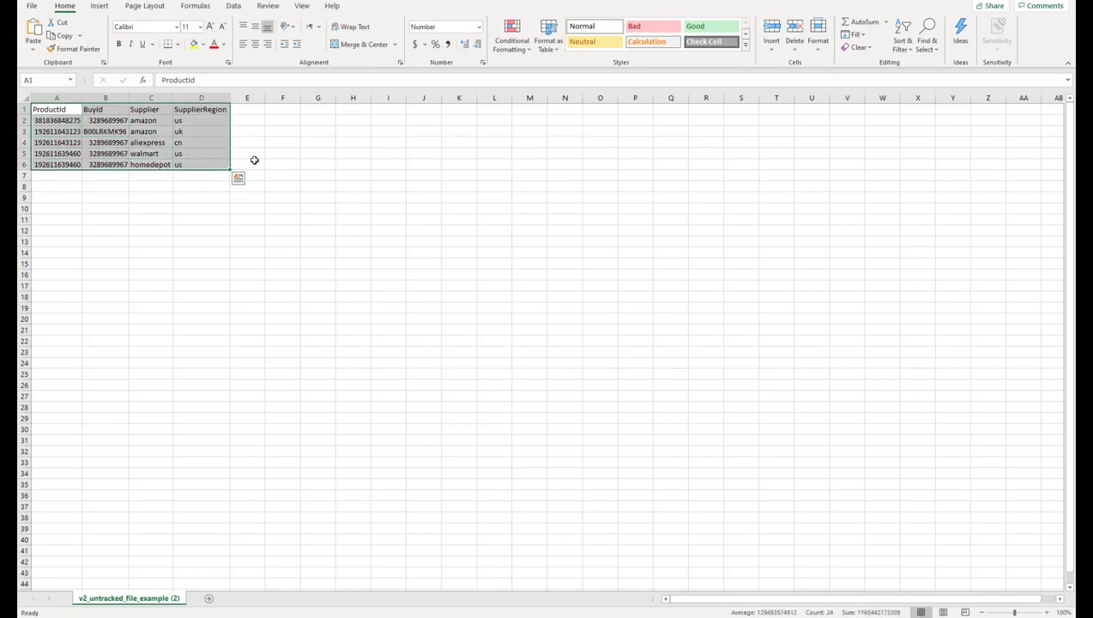
pyautogui.click(254, 160)
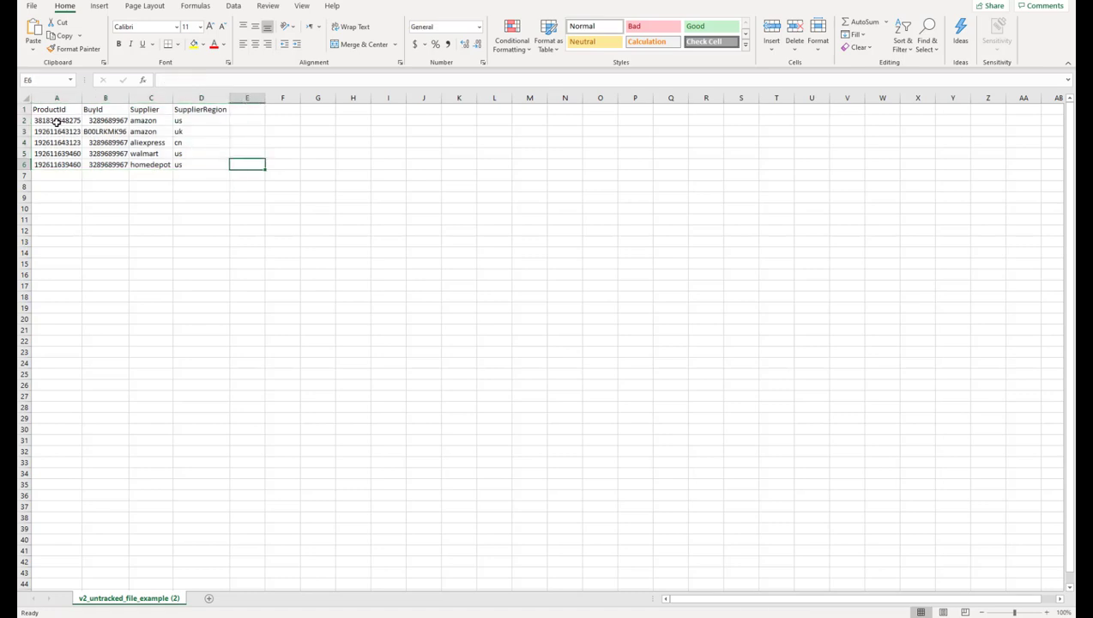
# Check the BuyId, Supplier and SupplierRegion values and save the sheet as CSV (Comma delimited)
pyautogui.click(104, 122)
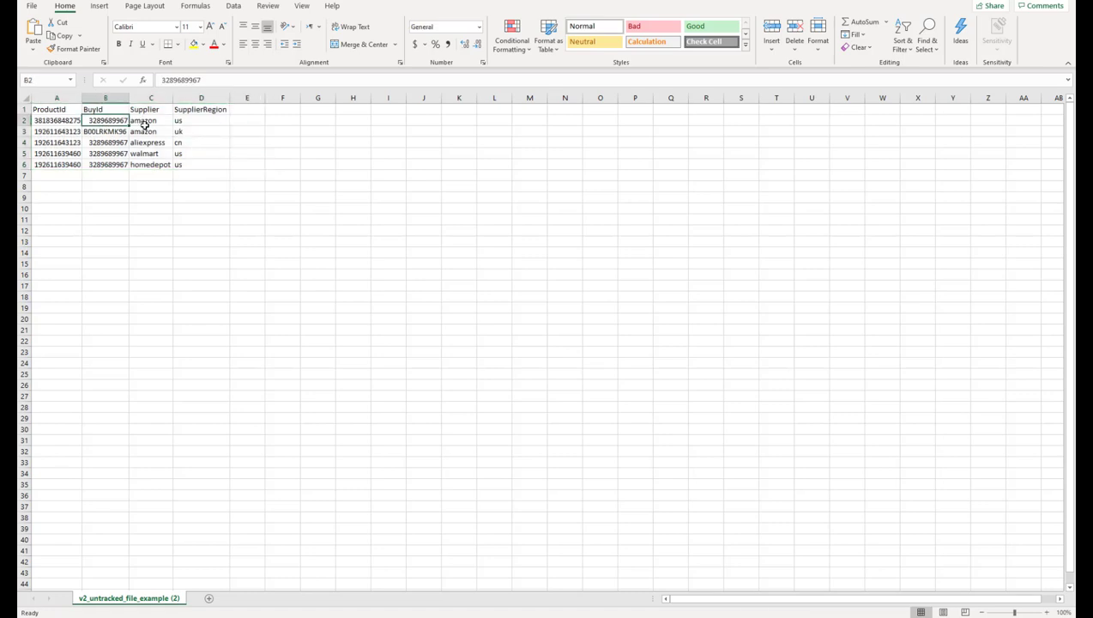
pyautogui.moveTo(150, 122); pyautogui.dragTo(148, 165)
pyautogui.moveTo(187, 121); pyautogui.dragTo(189, 163)
pyautogui.click(240, 151)
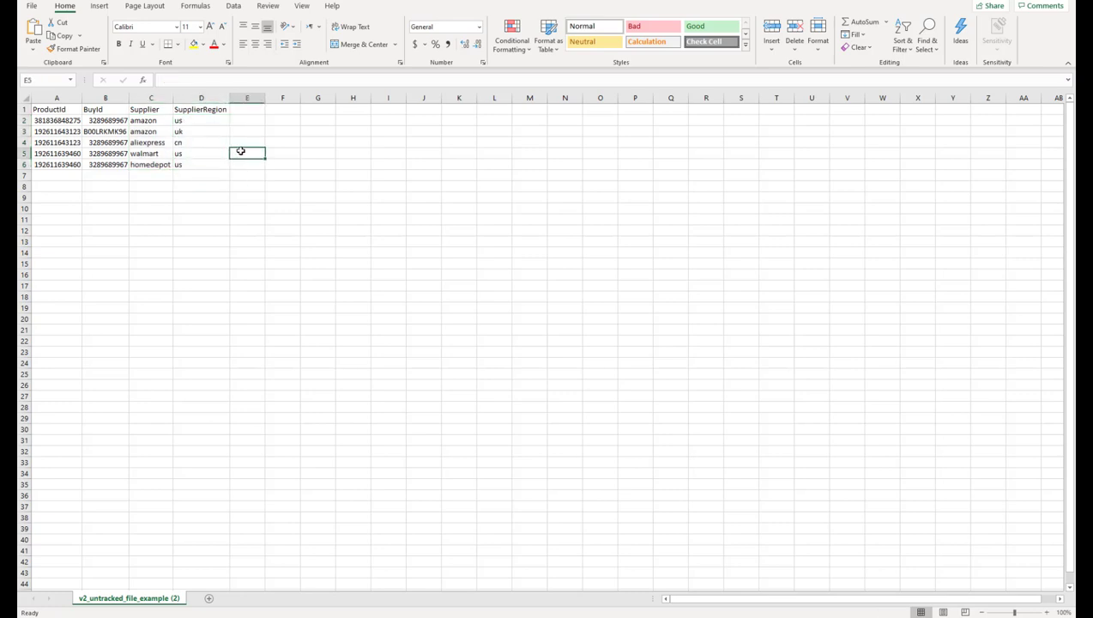
pyautogui.moveTo(206, 109); pyautogui.dragTo(83, 168)
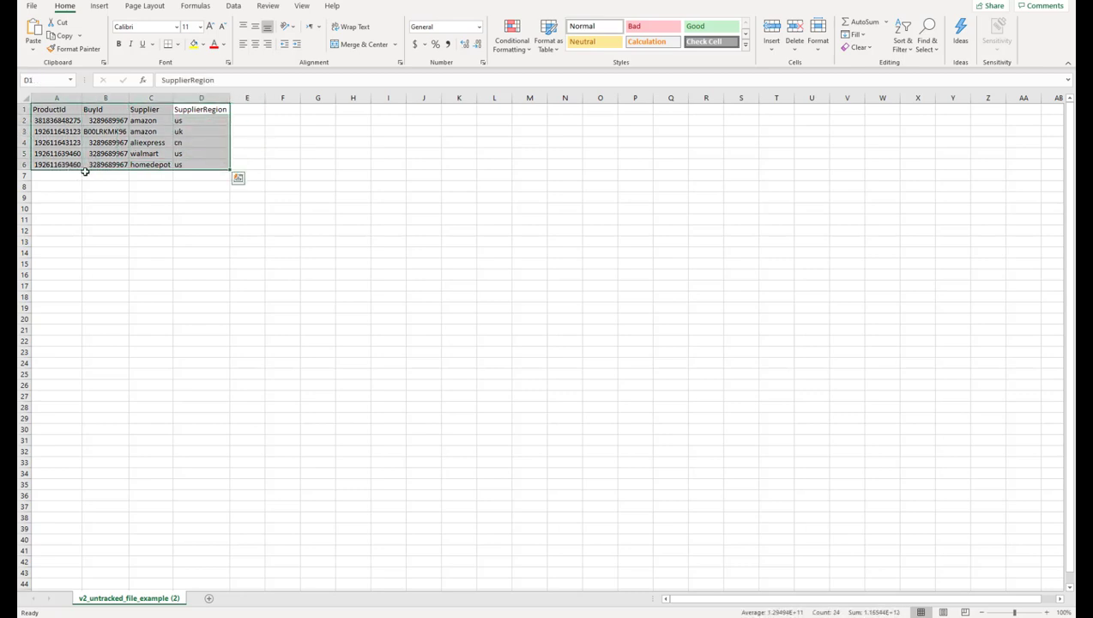
pyautogui.click(78, 197)
pyautogui.scroll(-13, 73, 207)
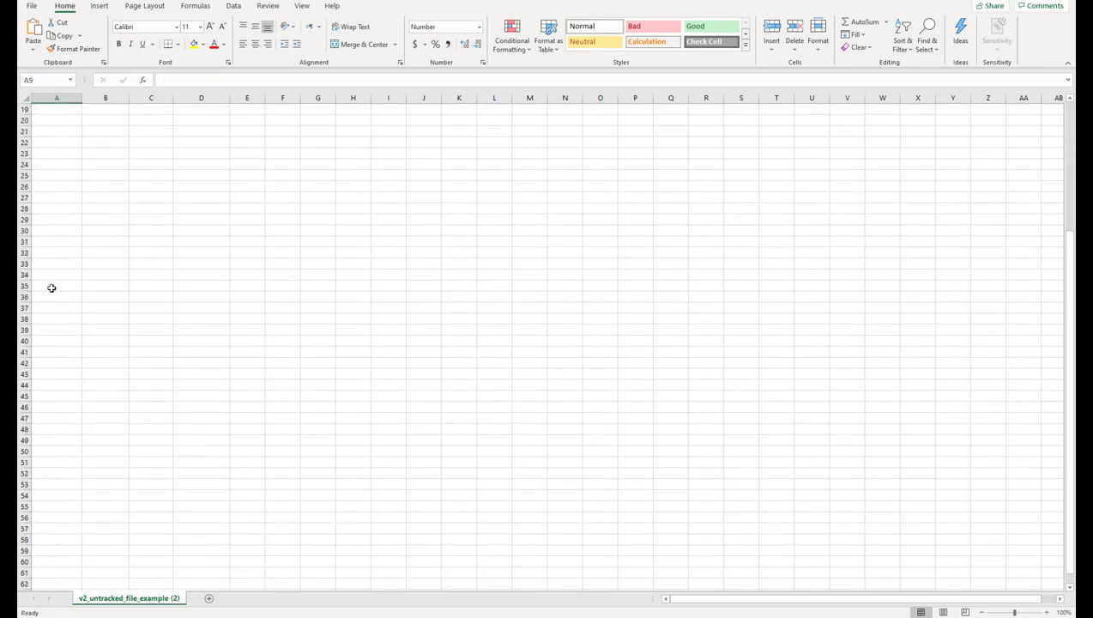
pyautogui.scroll(13, 45, 306)
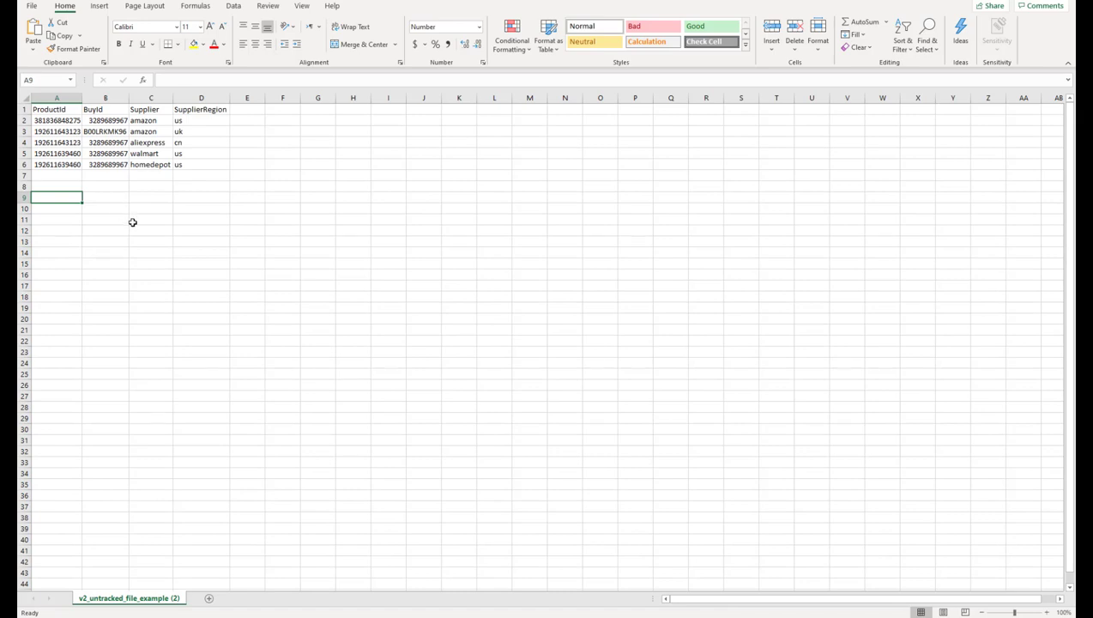
pyautogui.click(38, 10)
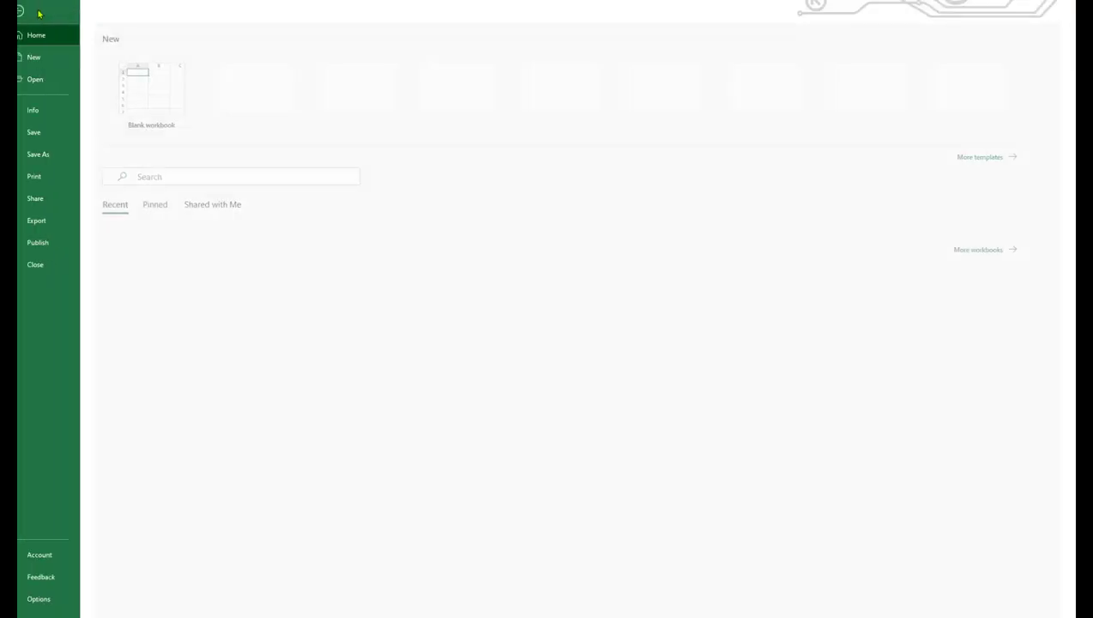
pyautogui.click(69, 154)
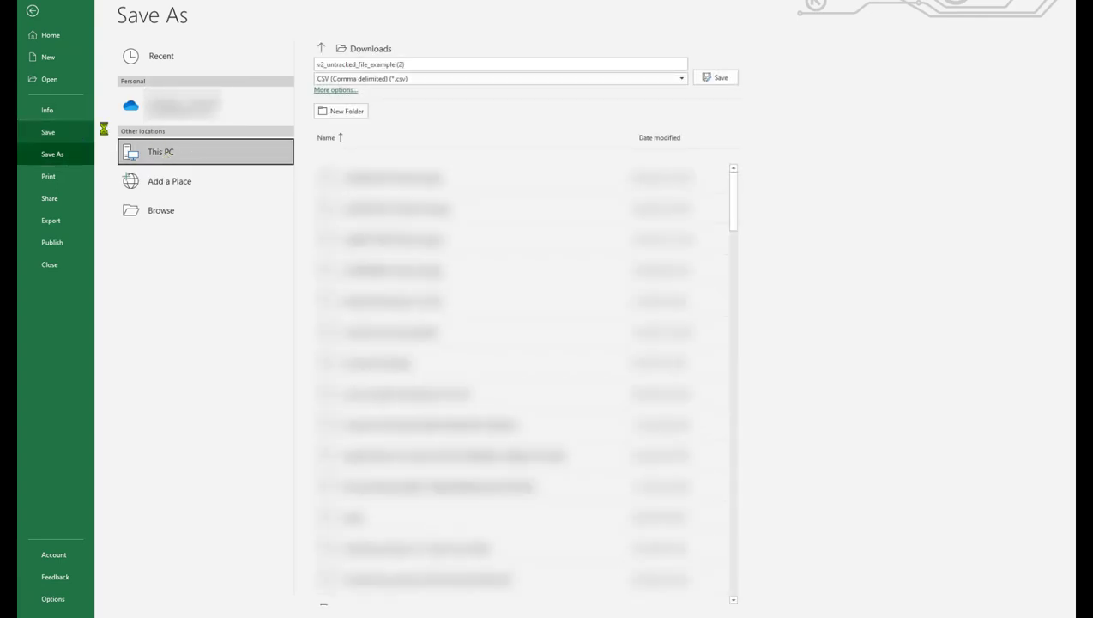
pyautogui.click(274, 226)
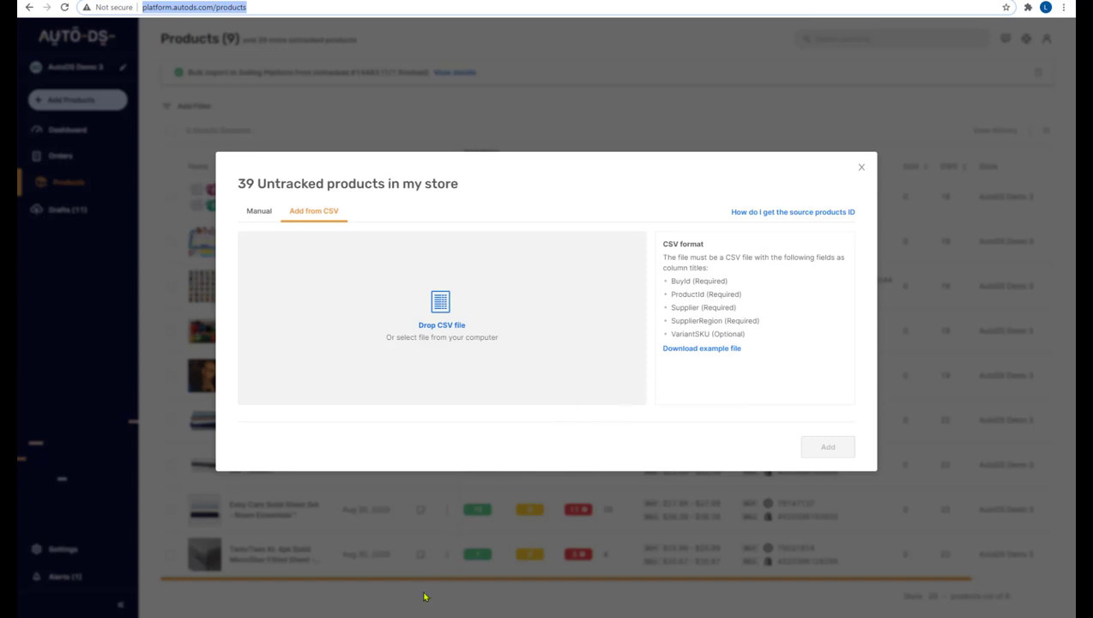
# Drop the saved CSV into AutoDS's Drop CSV file area and confirm, creating bulk import #14489
pyautogui.hotkey('alt', 'Tab')
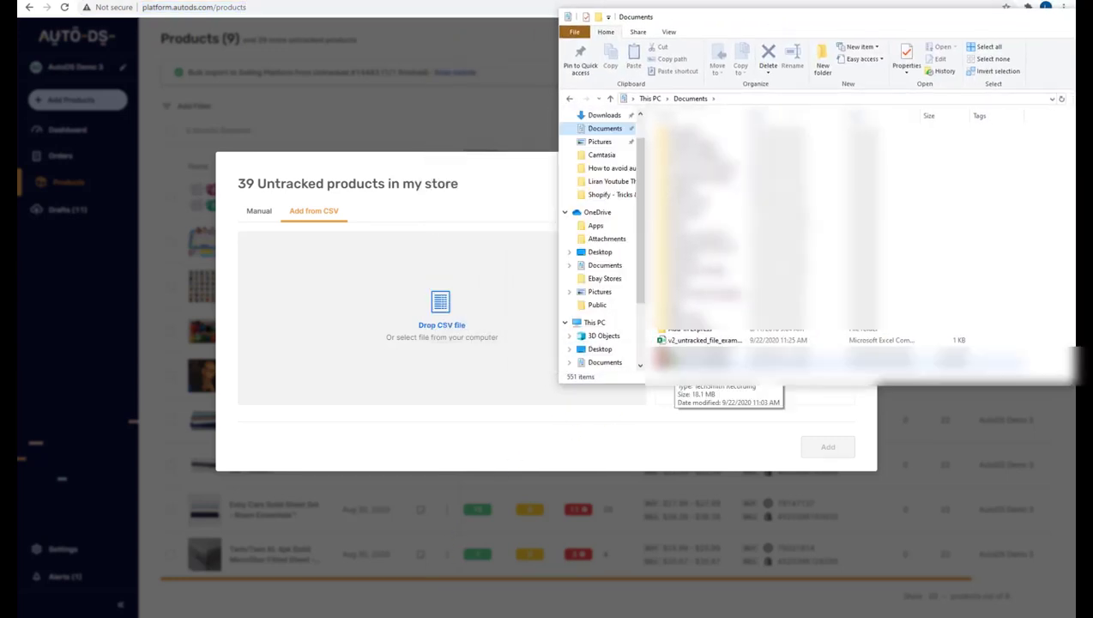
pyautogui.moveTo(685, 341); pyautogui.dragTo(394, 332)
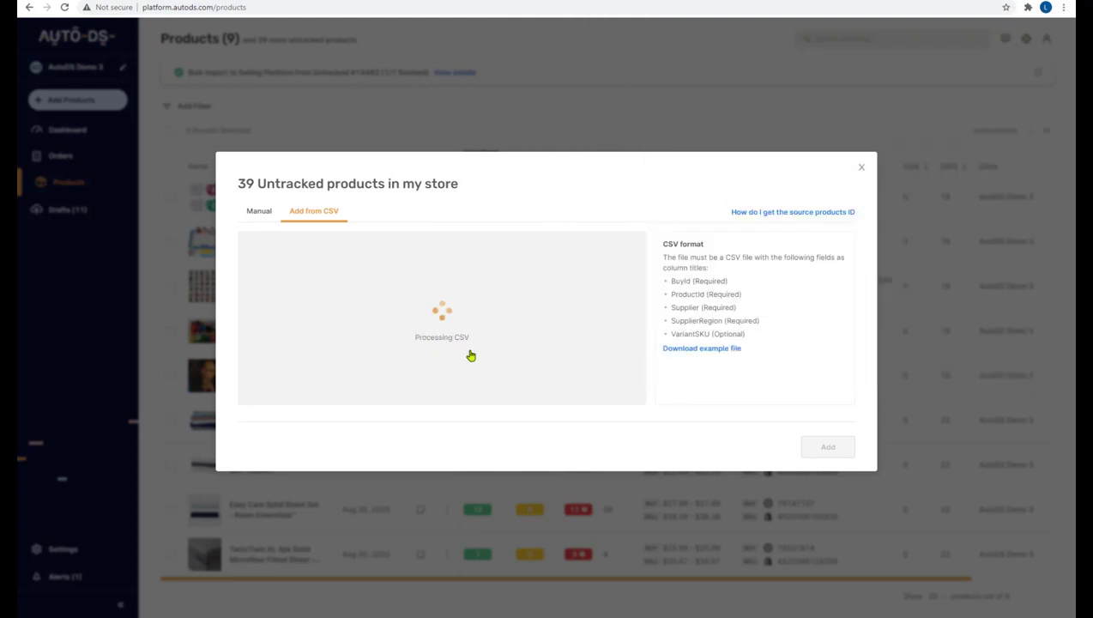
pyautogui.press('Return')
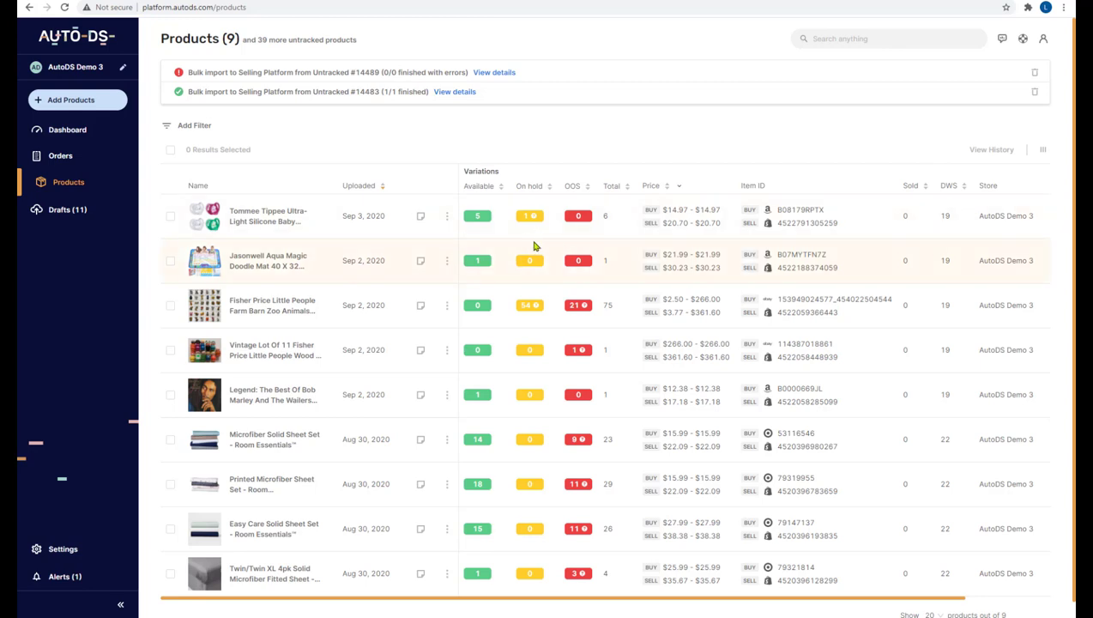
pyautogui.scroll(-1, 515, 369)
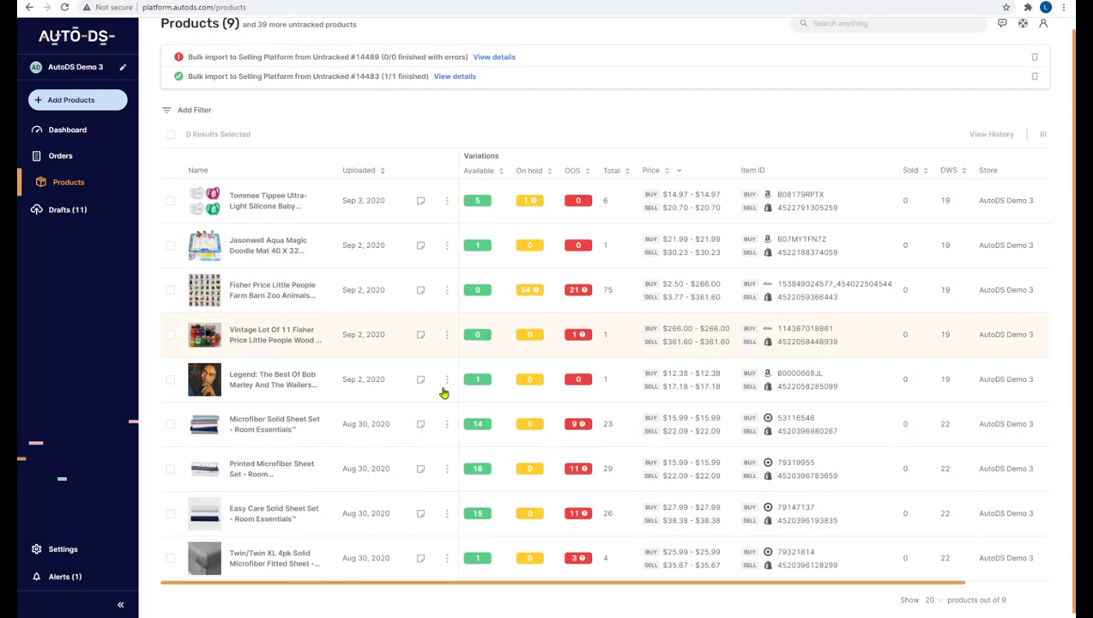
pyautogui.scroll(1, 624, 381)
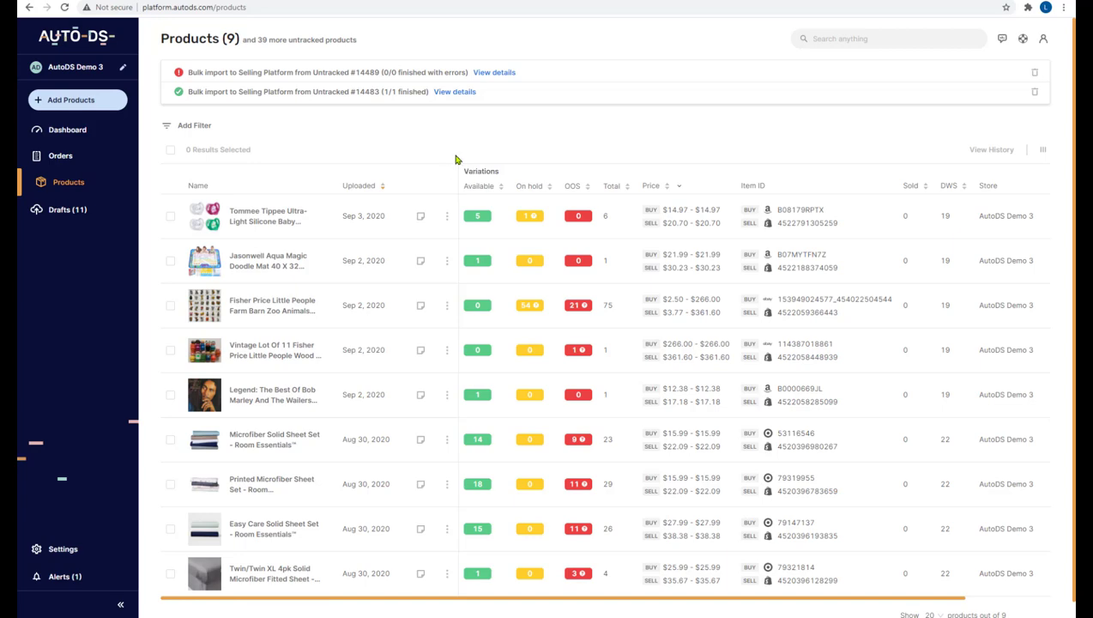
# Open the 39 untracked products list, glance at the Add from CSV tab, then return to Manual
pyautogui.click(302, 39)
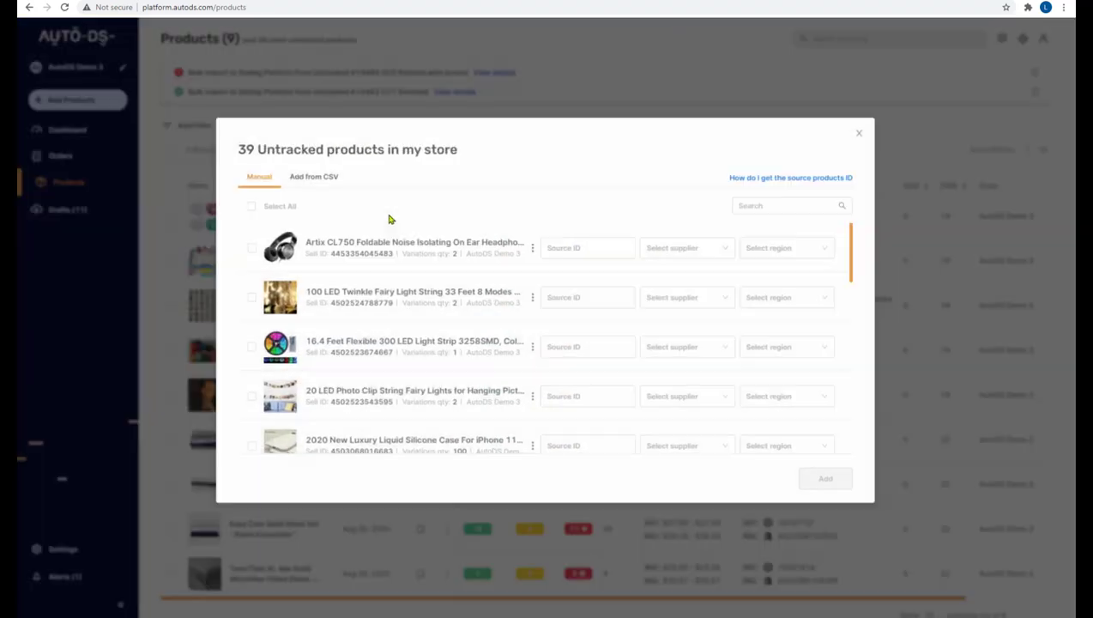
pyautogui.click(314, 178)
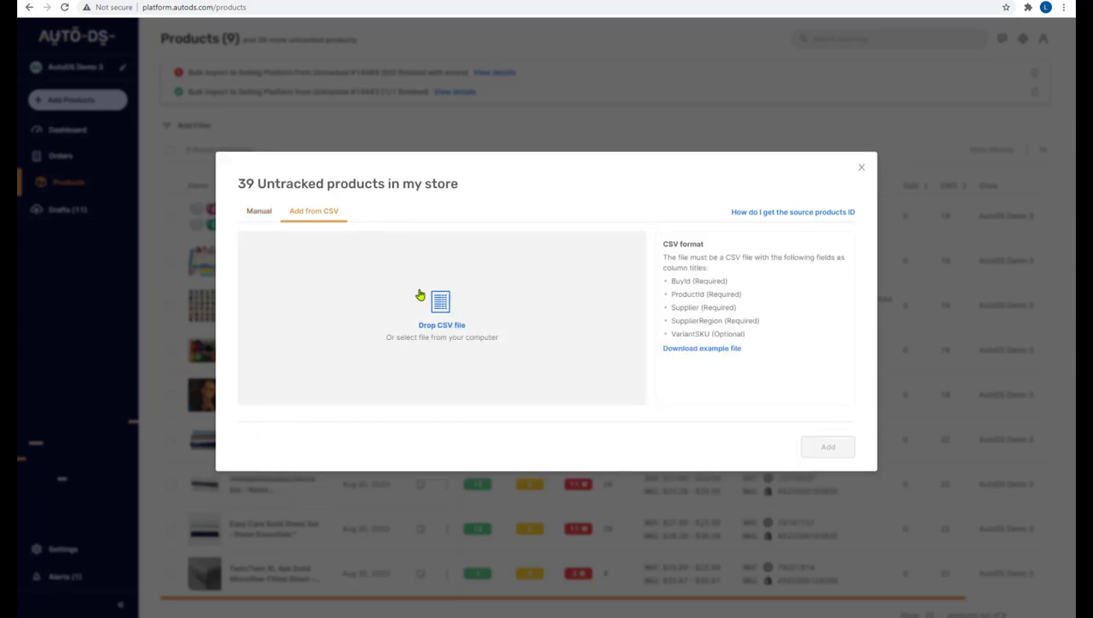
pyautogui.click(271, 219)
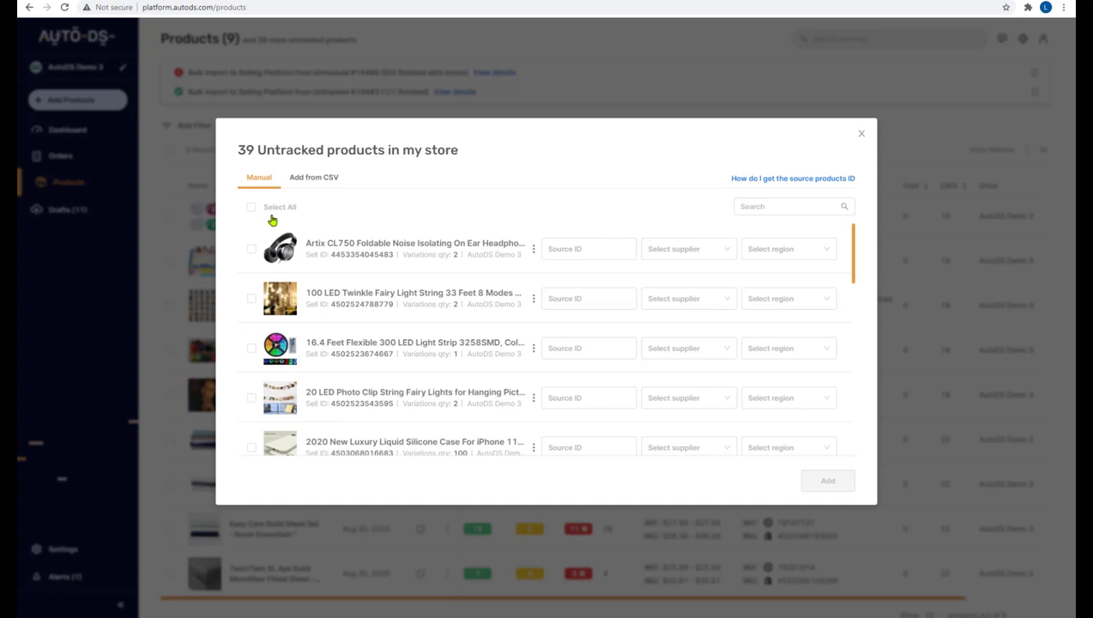